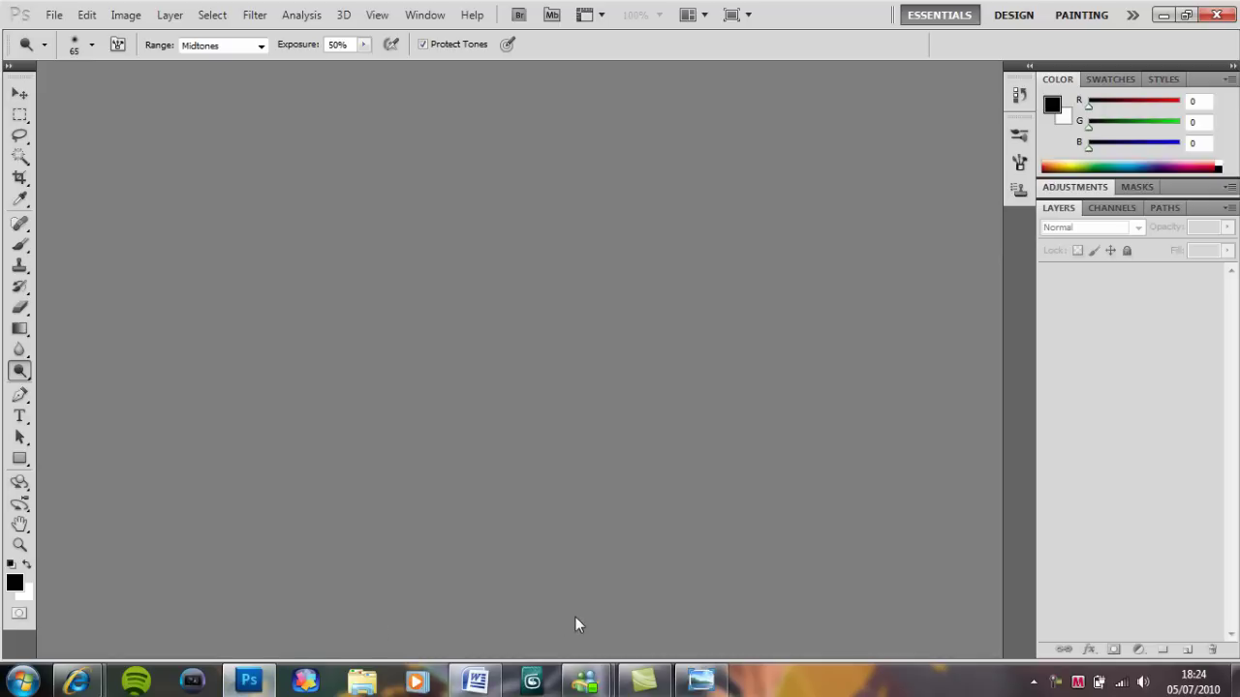
View the Abstract example image, return to Photoshop and create a 1366 x 768 pixel RGB document with a white background.
{"action": "left_click", "coordinate": [715, 688]}
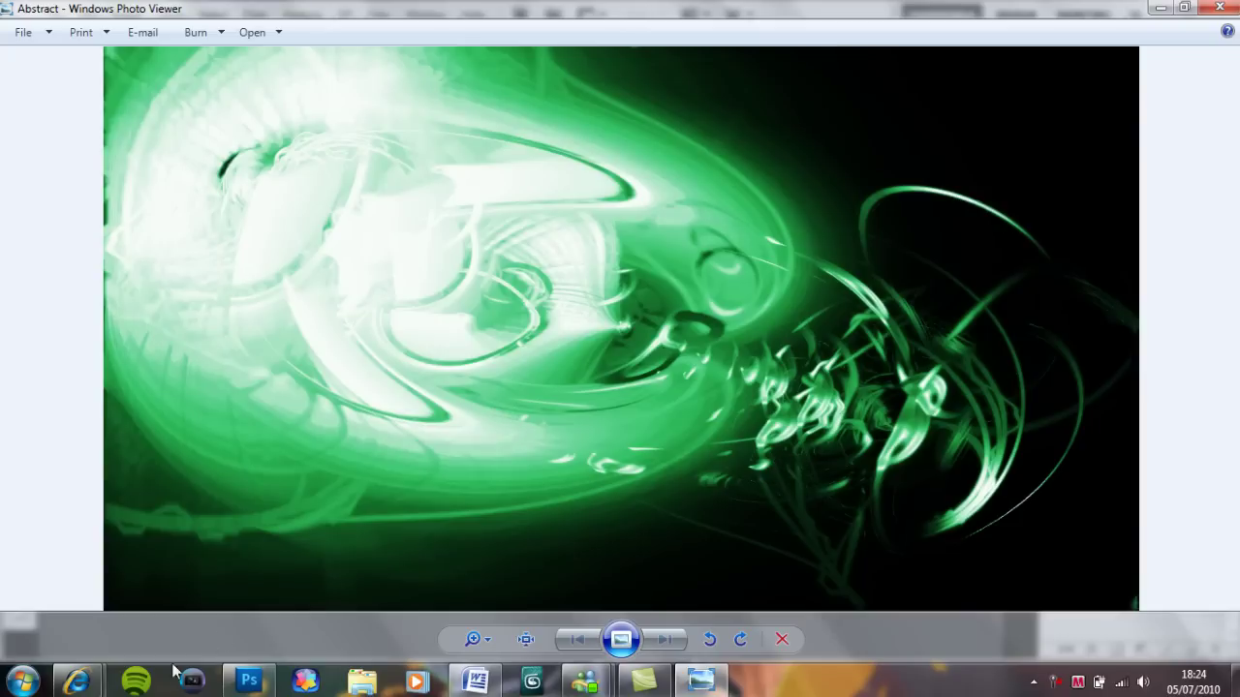
{"action": "left_click", "coordinate": [250, 683]}
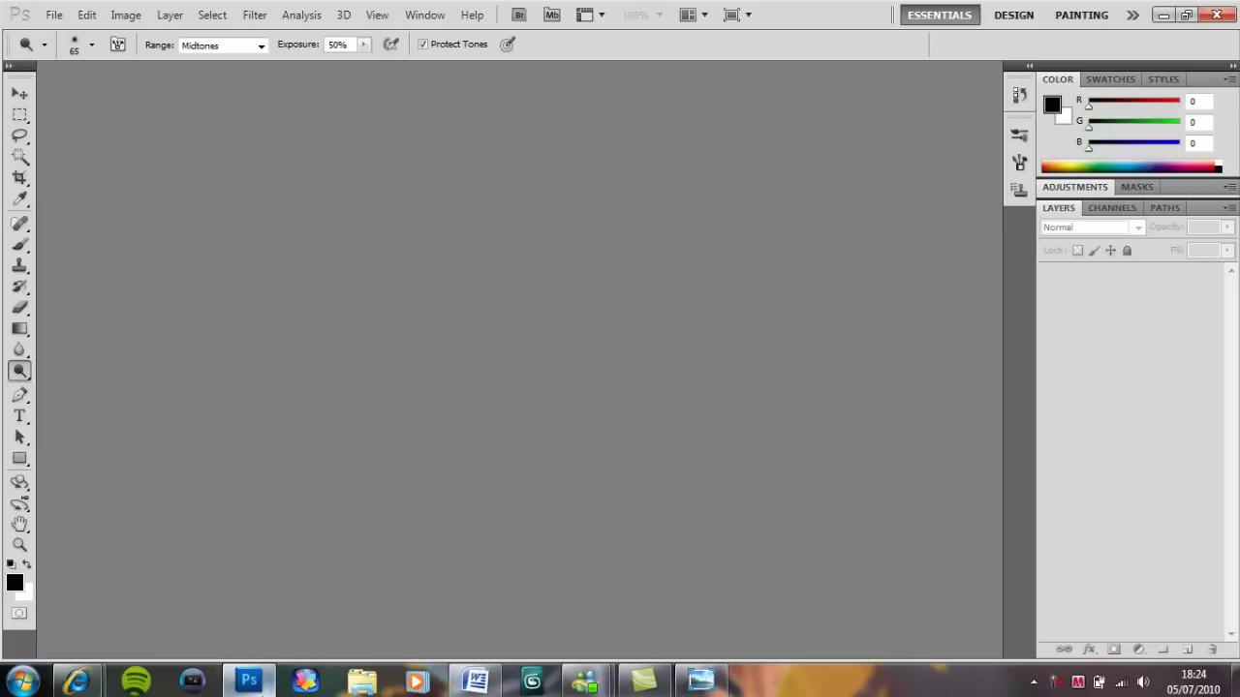
{"action": "left_click", "coordinate": [56, 14]}
{"action": "left_click", "coordinate": [55, 15]}
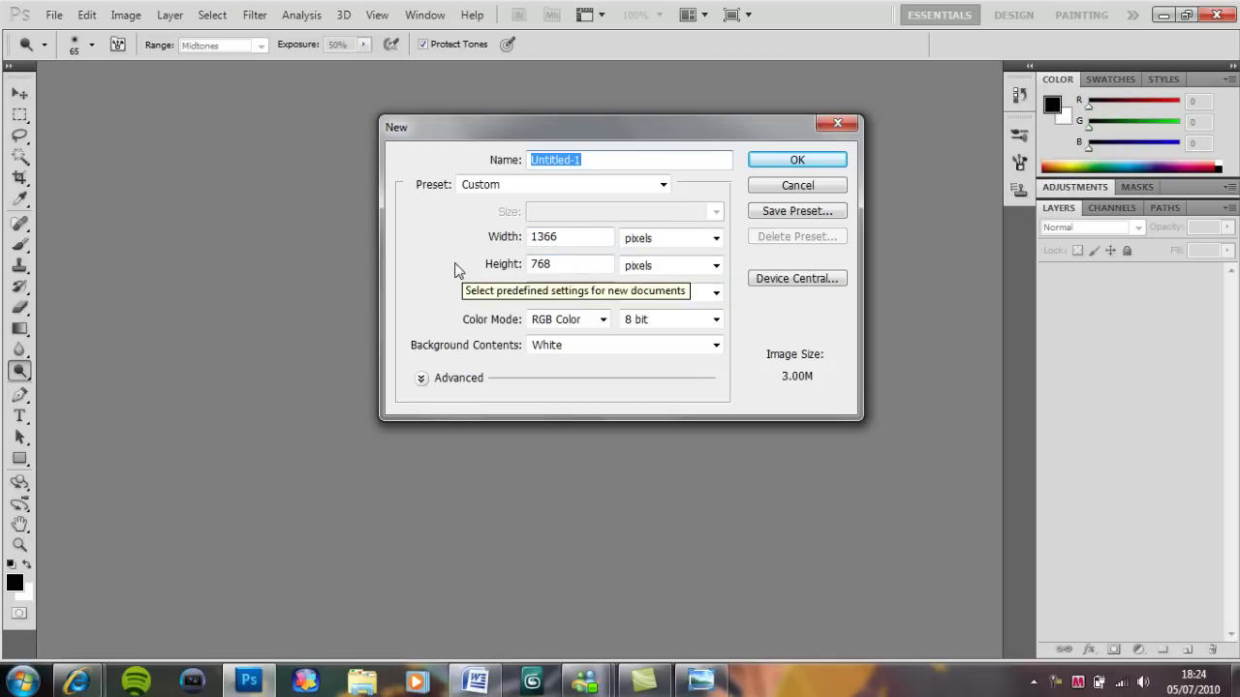
{"action": "left_click", "coordinate": [752, 165]}
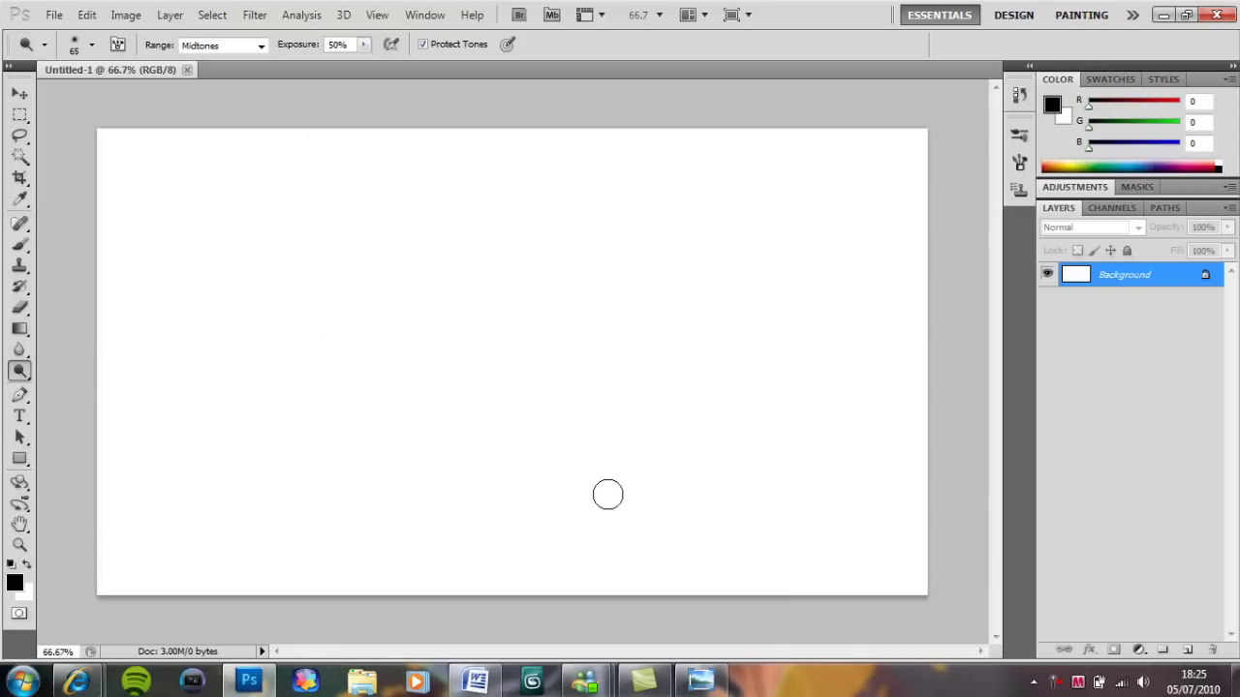
Convert the locked Background into a regular layer and fill it with the black foreground color.
{"action": "double_click", "coordinate": [1191, 278], "text": "alt"}
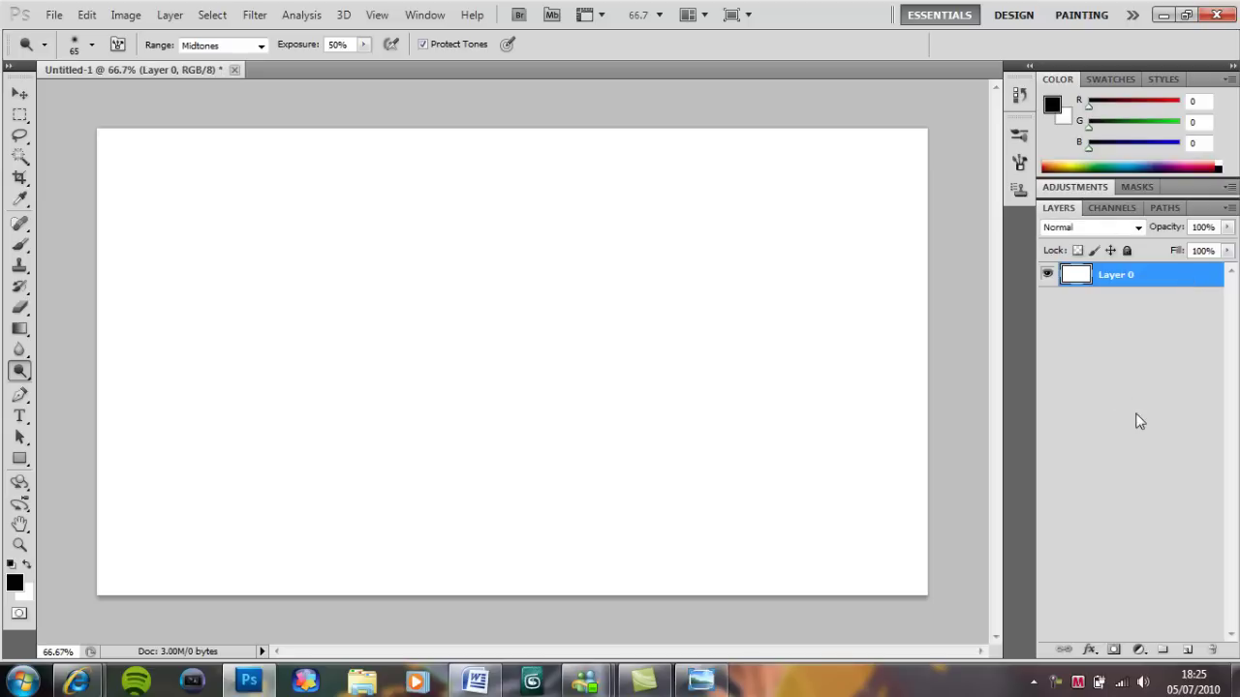
{"action": "left_click", "coordinate": [1138, 314]}
{"action": "left_click", "coordinate": [1146, 281]}
{"action": "key", "text": "alt+BackSpace"}
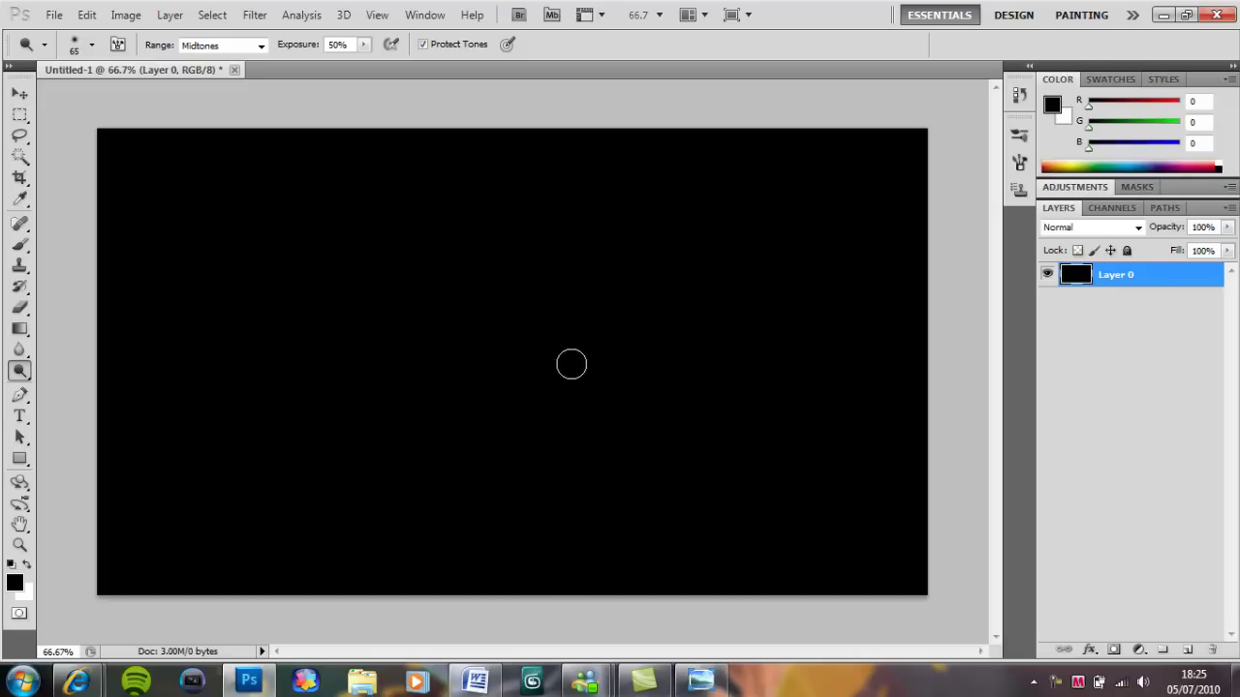
Render a 35mm Prime lens flare at 100% brightness near the upper-left corner of the black layer, after previewing the other lens types.
{"action": "left_click", "coordinate": [19, 94]}
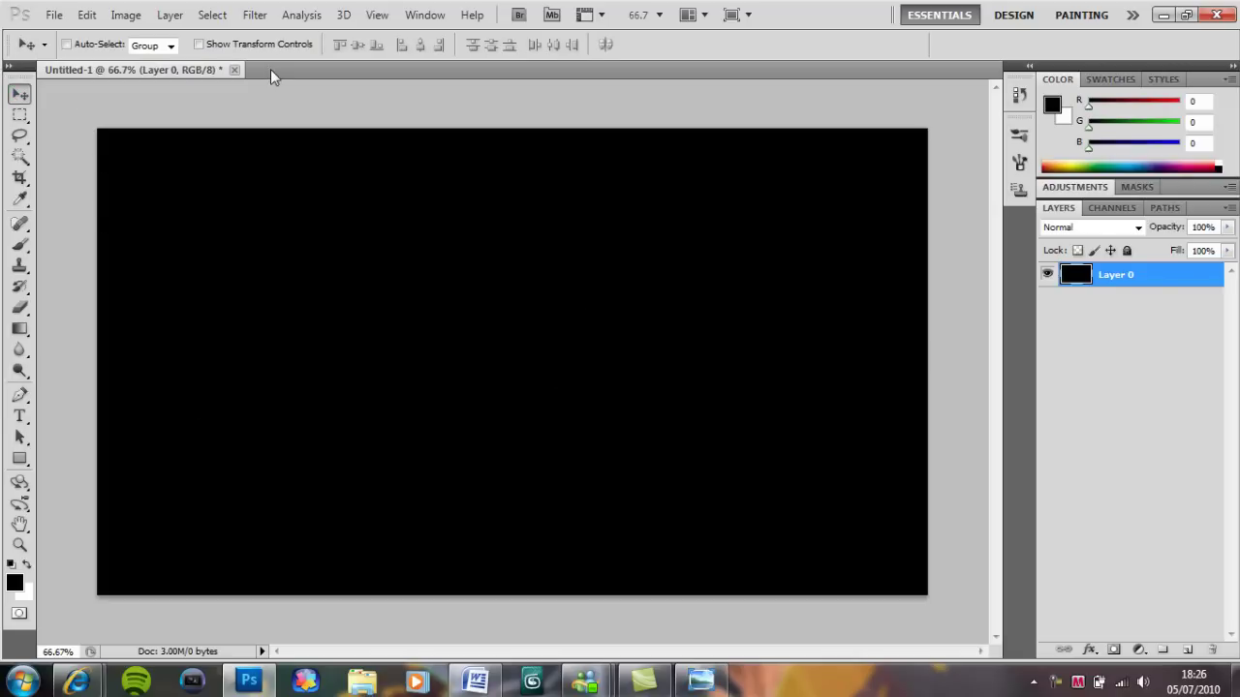
{"action": "left_click", "coordinate": [276, 17]}
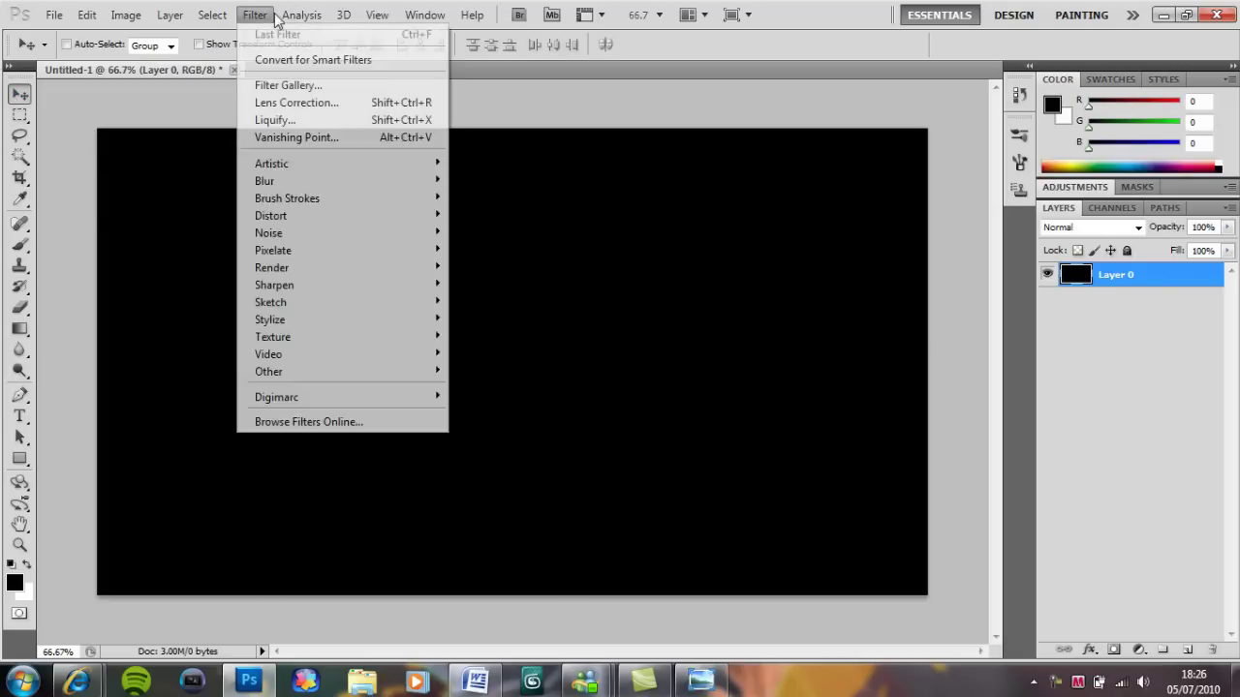
{"action": "mouse_move", "coordinate": [393, 271]}
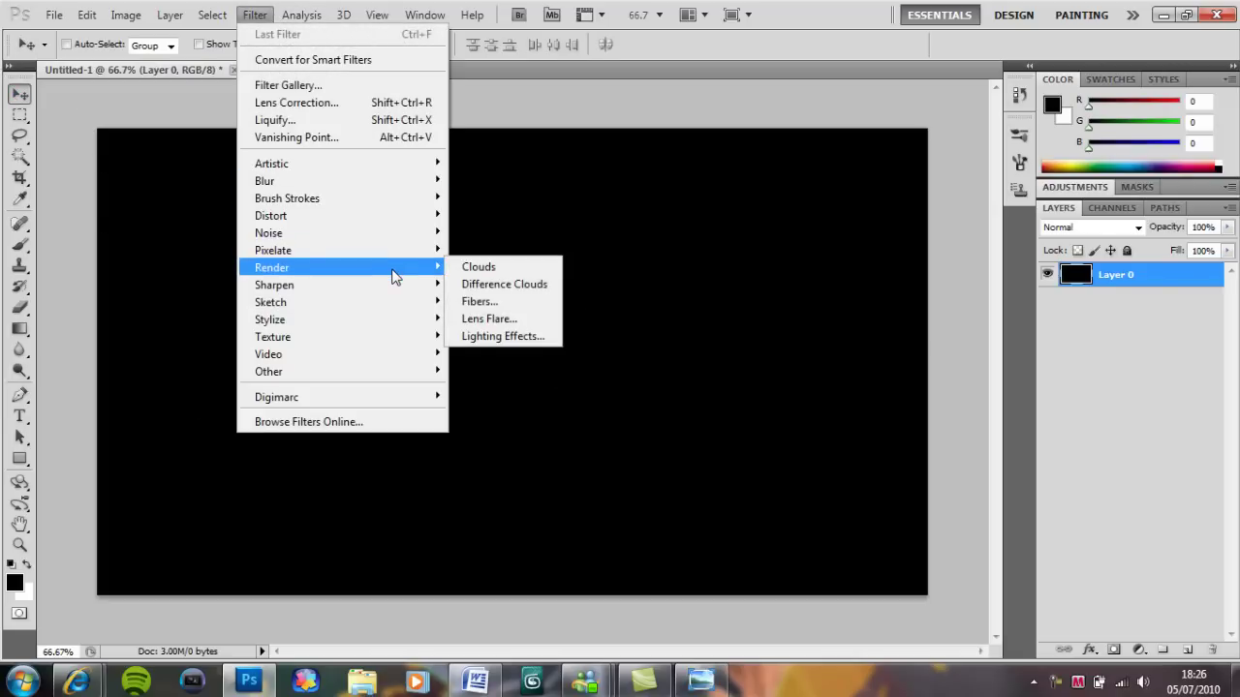
{"action": "left_click", "coordinate": [522, 318]}
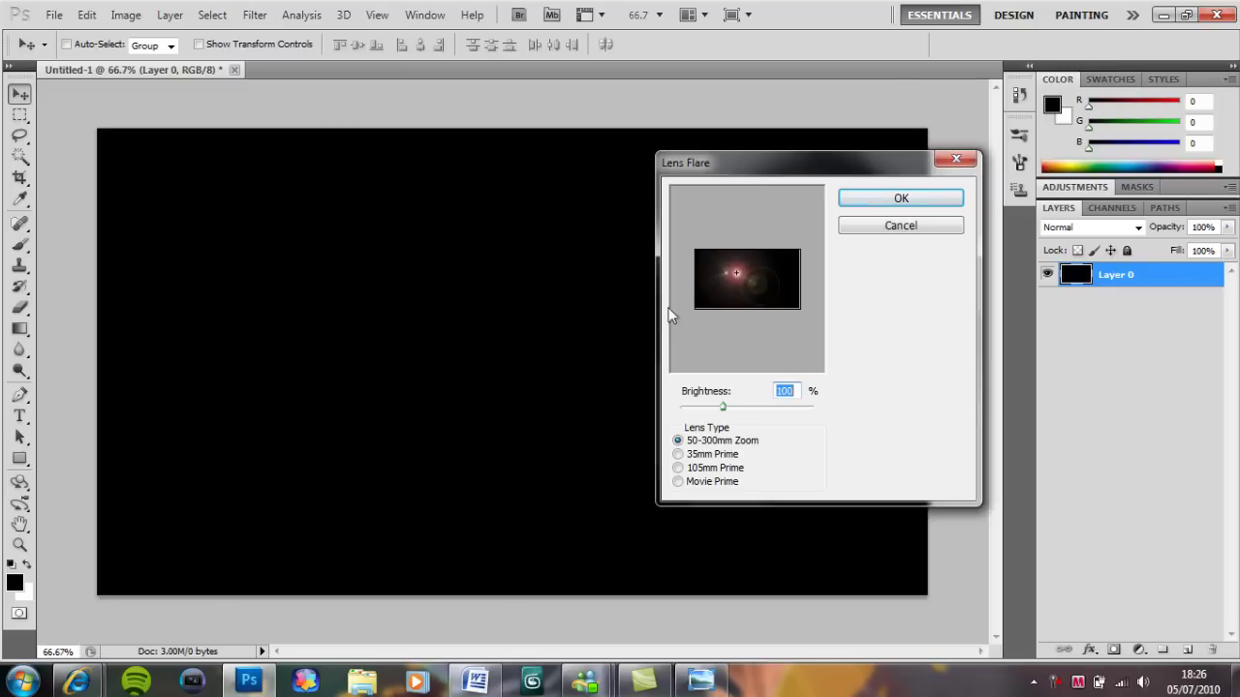
{"action": "left_click", "coordinate": [681, 455]}
{"action": "left_click", "coordinate": [681, 469]}
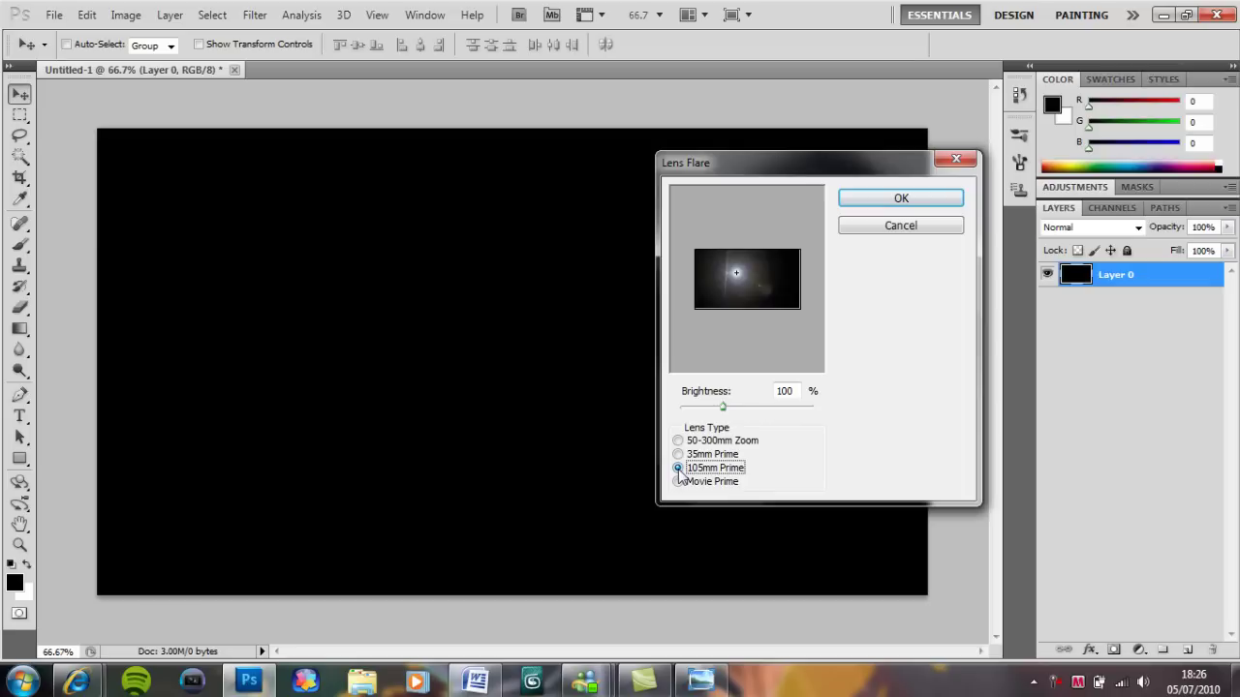
{"action": "left_click", "coordinate": [678, 481]}
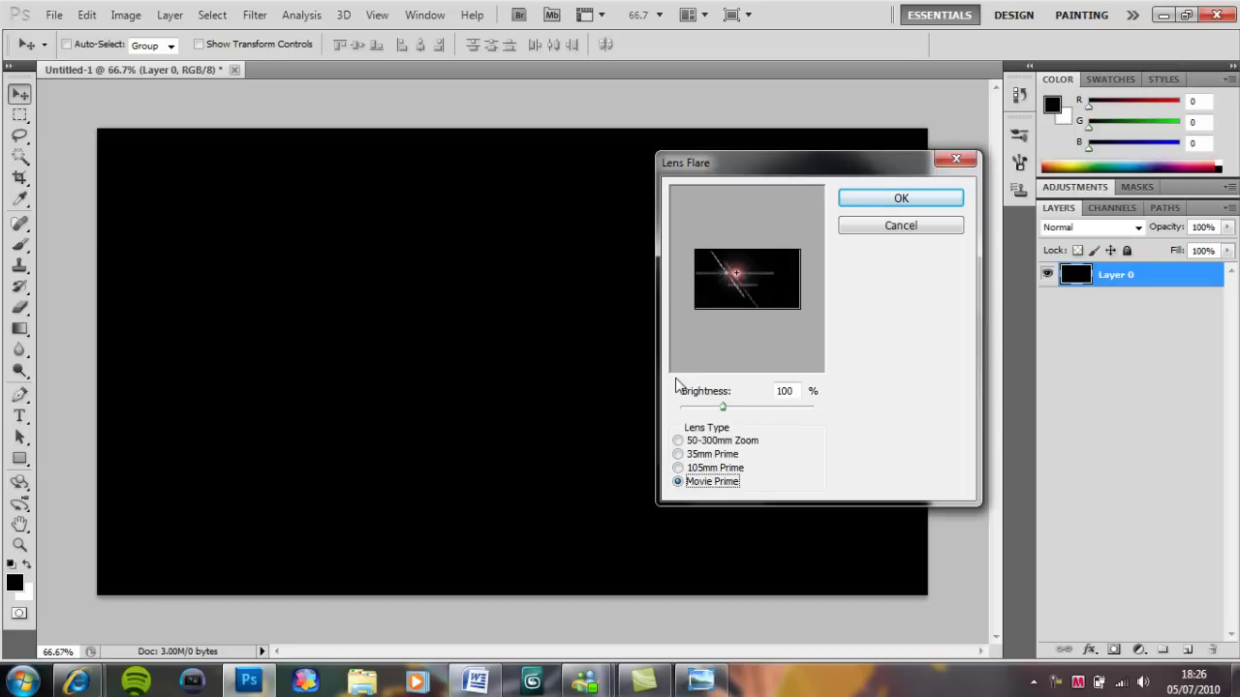
{"action": "left_click", "coordinate": [678, 455]}
{"action": "left_click", "coordinate": [678, 441]}
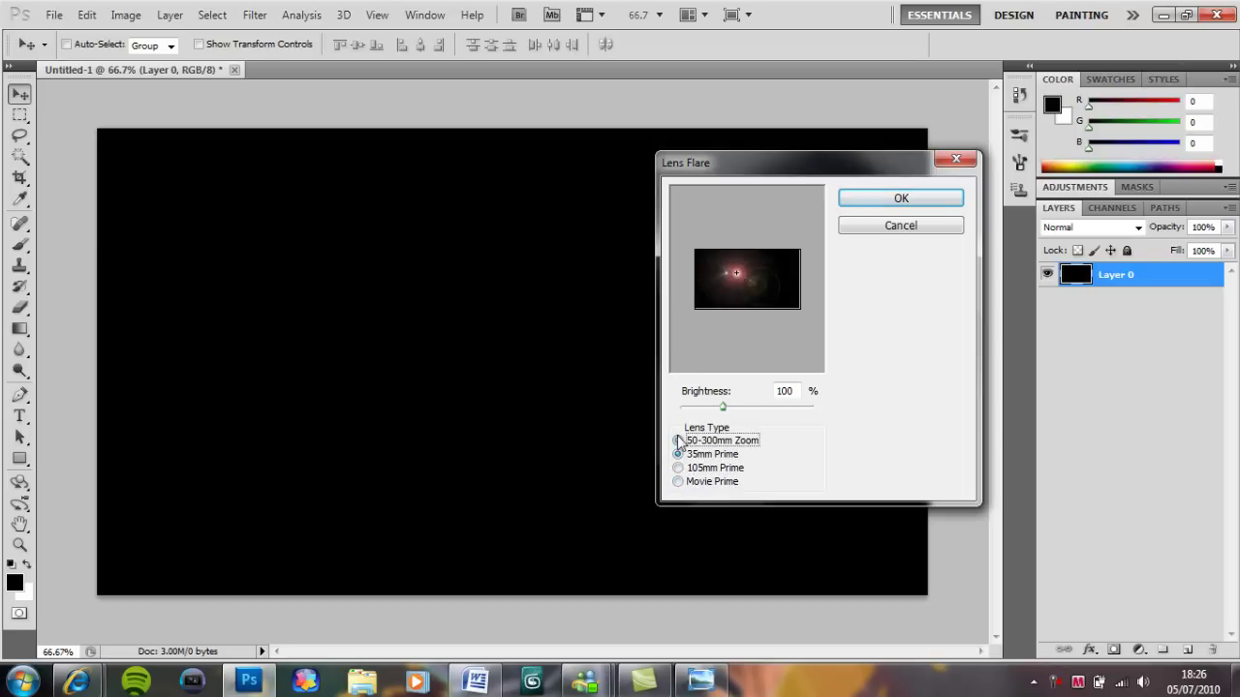
{"action": "left_click", "coordinate": [678, 454]}
{"action": "left_click", "coordinate": [704, 258]}
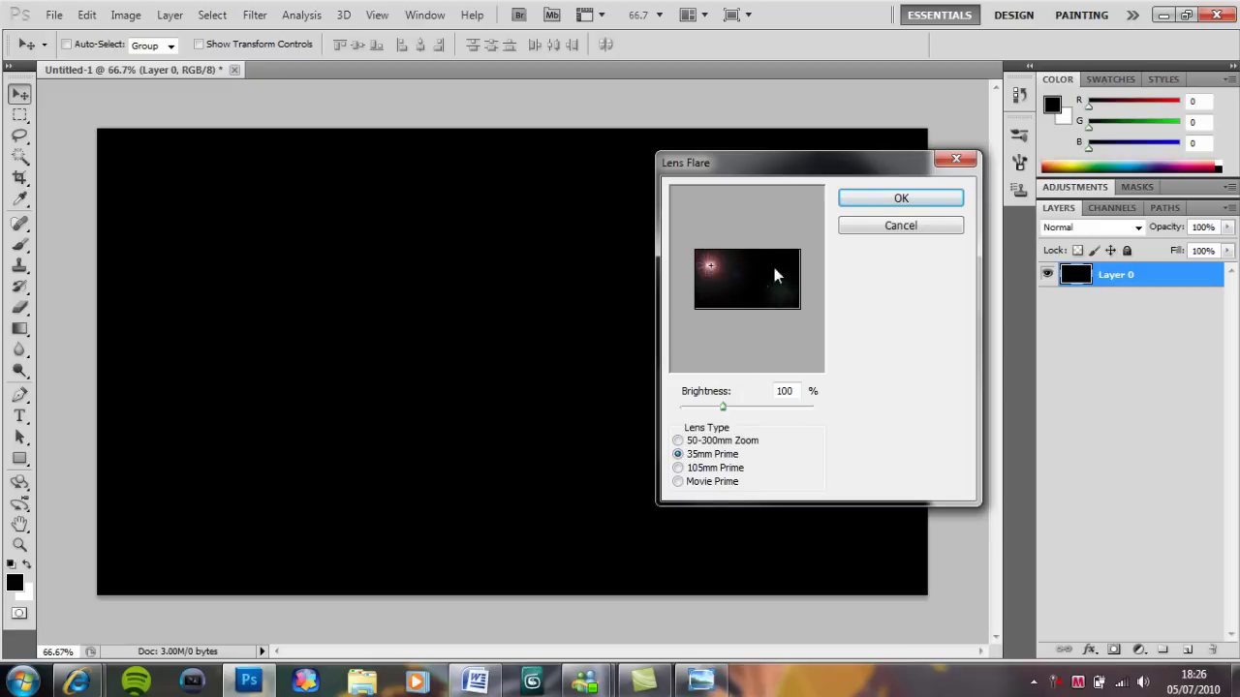
{"action": "left_click", "coordinate": [927, 200]}
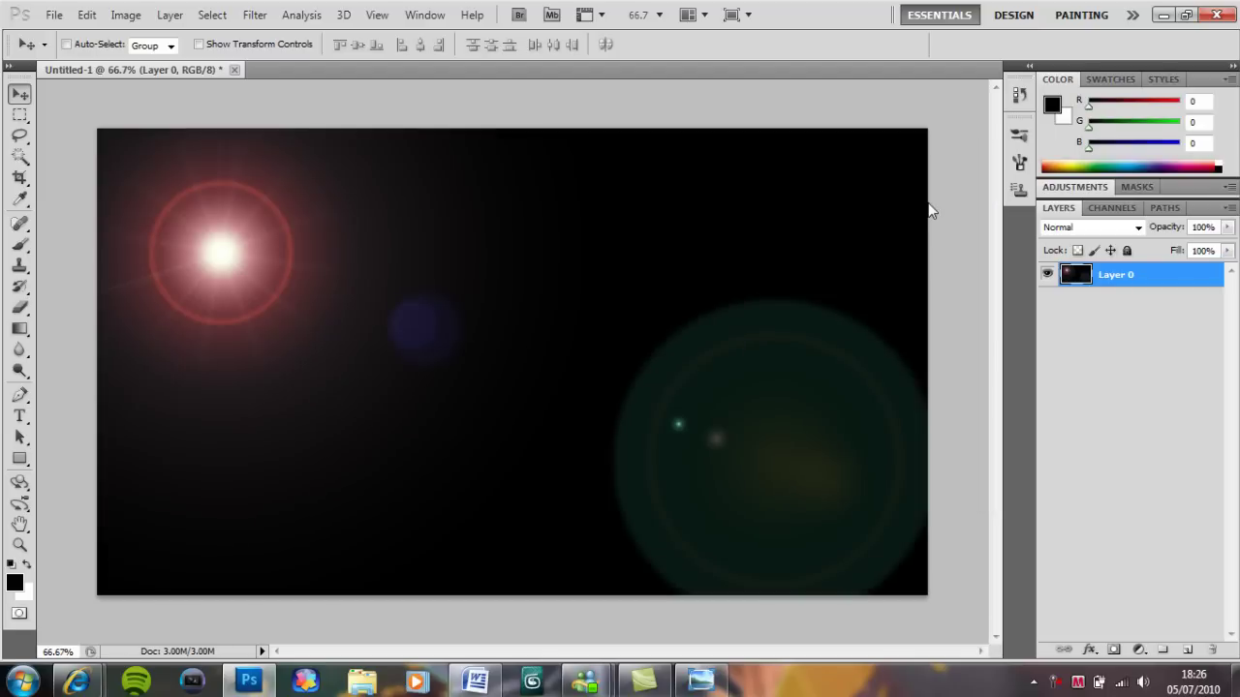
Apply the Chrome sketch filter to the lens flare layer with Detail 8 and Smoothness 3.
{"action": "left_click", "coordinate": [256, 17]}
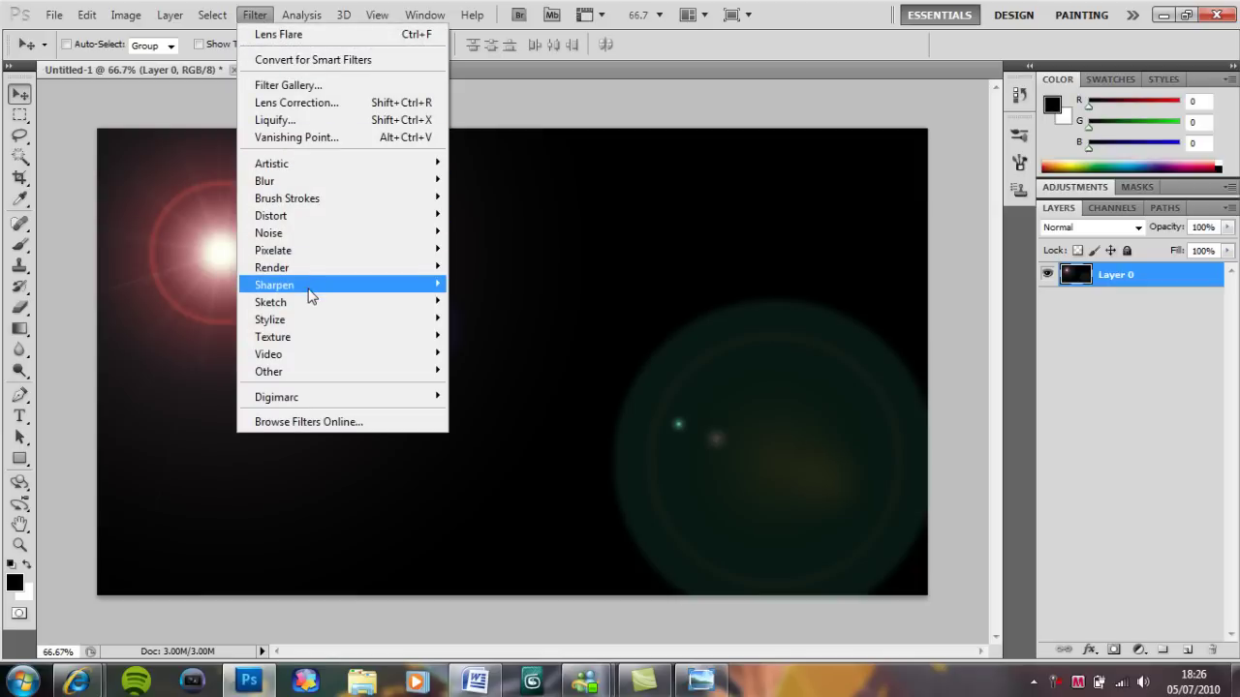
{"action": "mouse_move", "coordinate": [310, 302]}
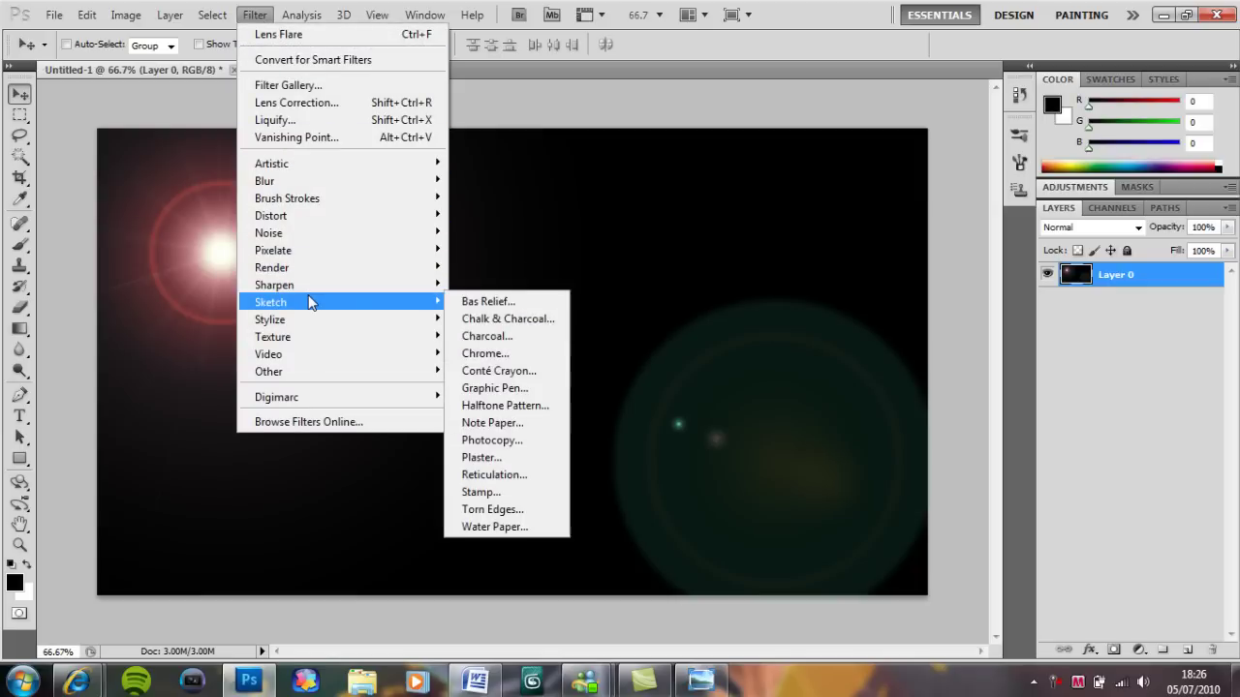
{"action": "left_click", "coordinate": [512, 357]}
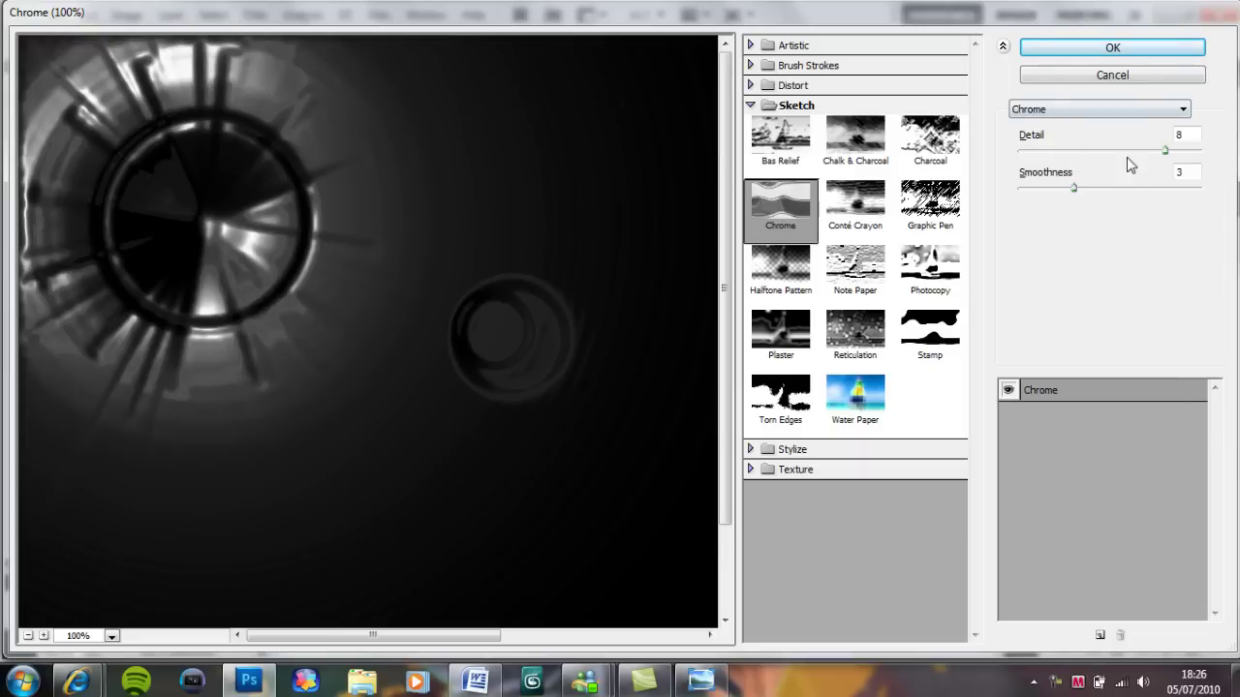
{"action": "left_click", "coordinate": [1180, 136]}
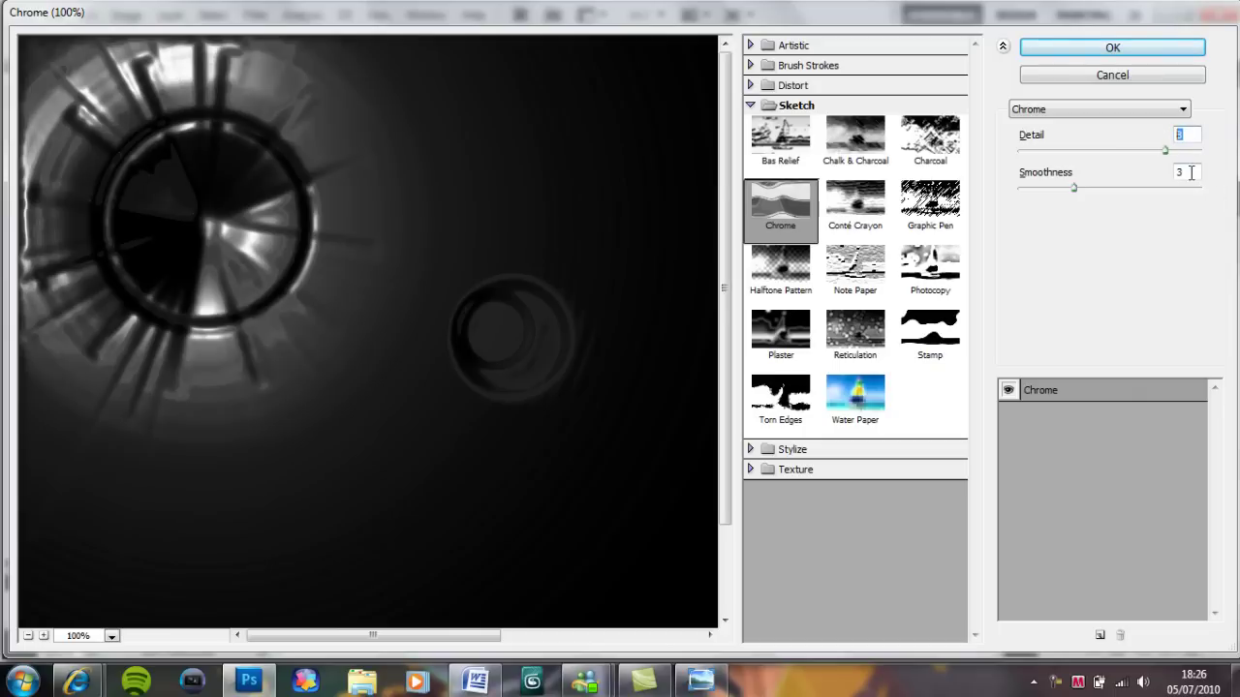
{"action": "left_click", "coordinate": [1192, 173]}
{"action": "left_click", "coordinate": [1065, 49]}
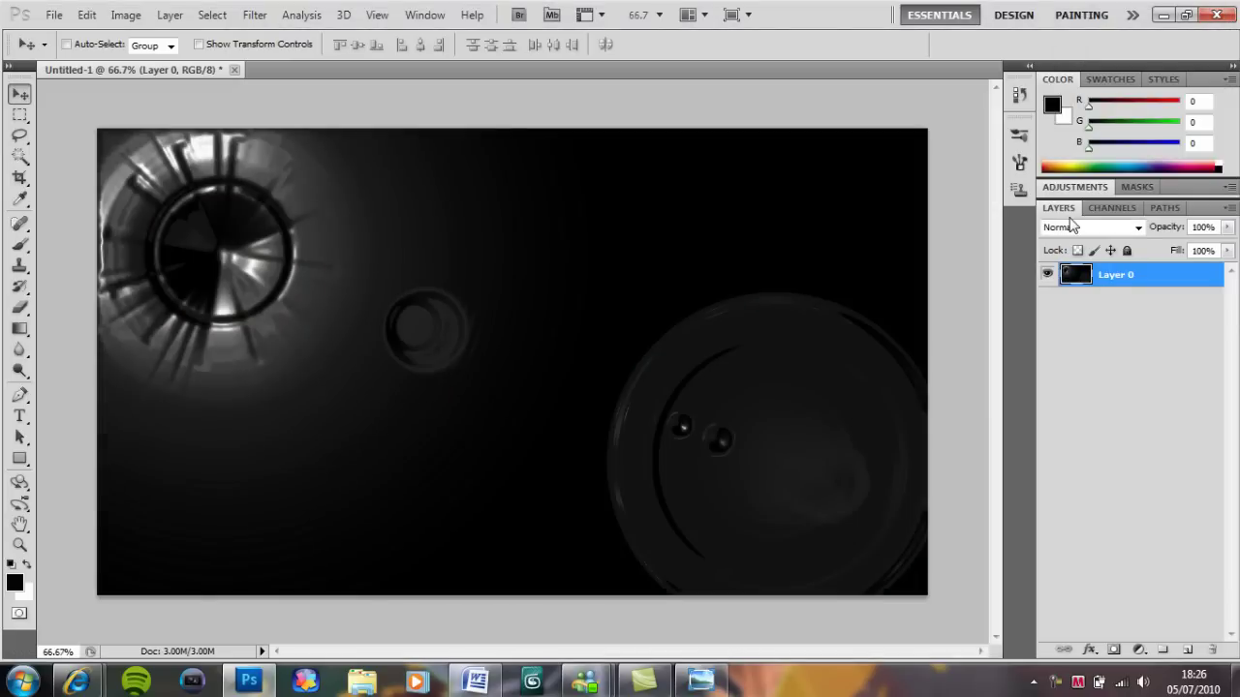
Set the blending mode of Layer 0 to Lighten.
{"action": "left_click", "coordinate": [1135, 233]}
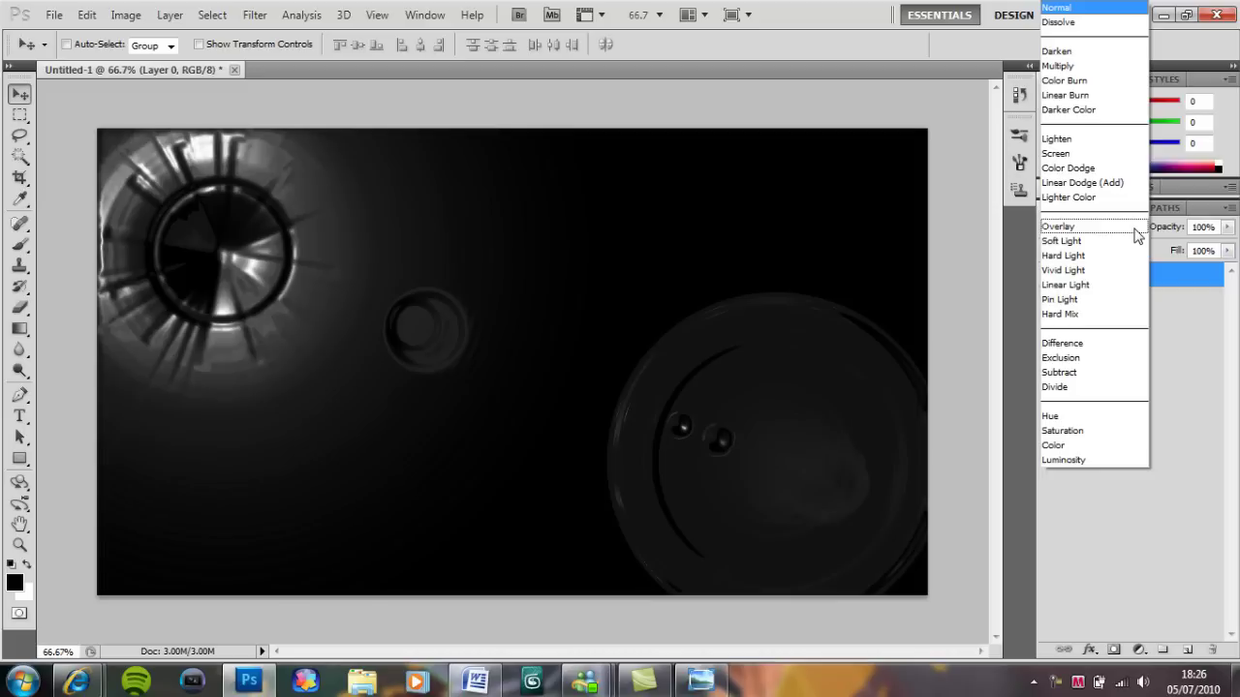
{"action": "left_click", "coordinate": [1107, 142]}
{"action": "left_click", "coordinate": [1155, 294]}
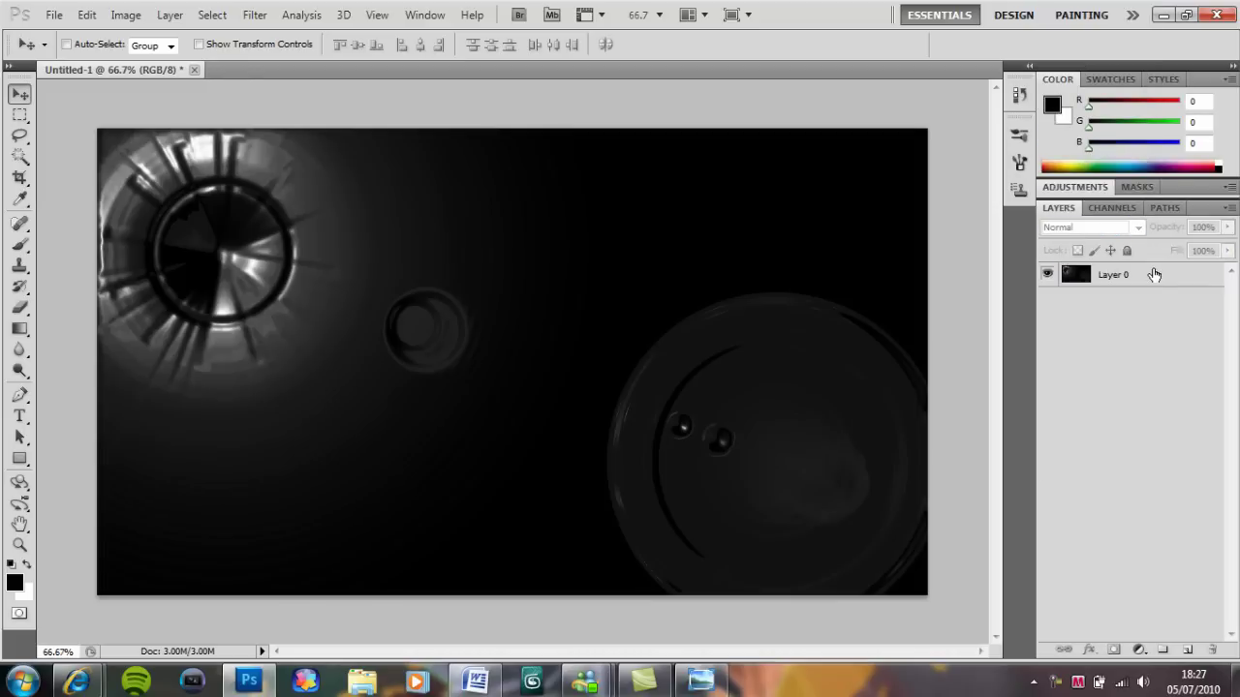
Duplicate Layer 0 eight times to build a stack of identical copies.
{"action": "left_click", "coordinate": [1154, 275]}
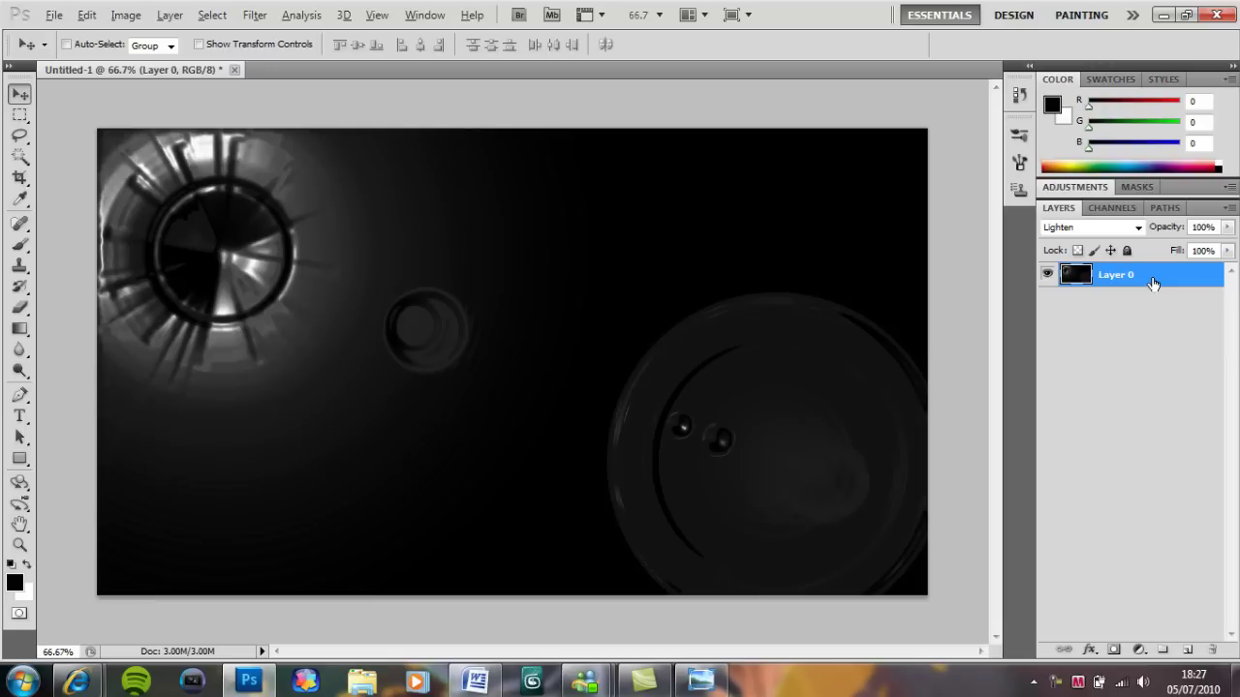
{"action": "key", "text": "ctrl+j"}
{"action": "key", "text": "ctrl+j"}
{"action": "key", "text": "ctrl+j"}
{"action": "key", "text": "ctrl+j"}
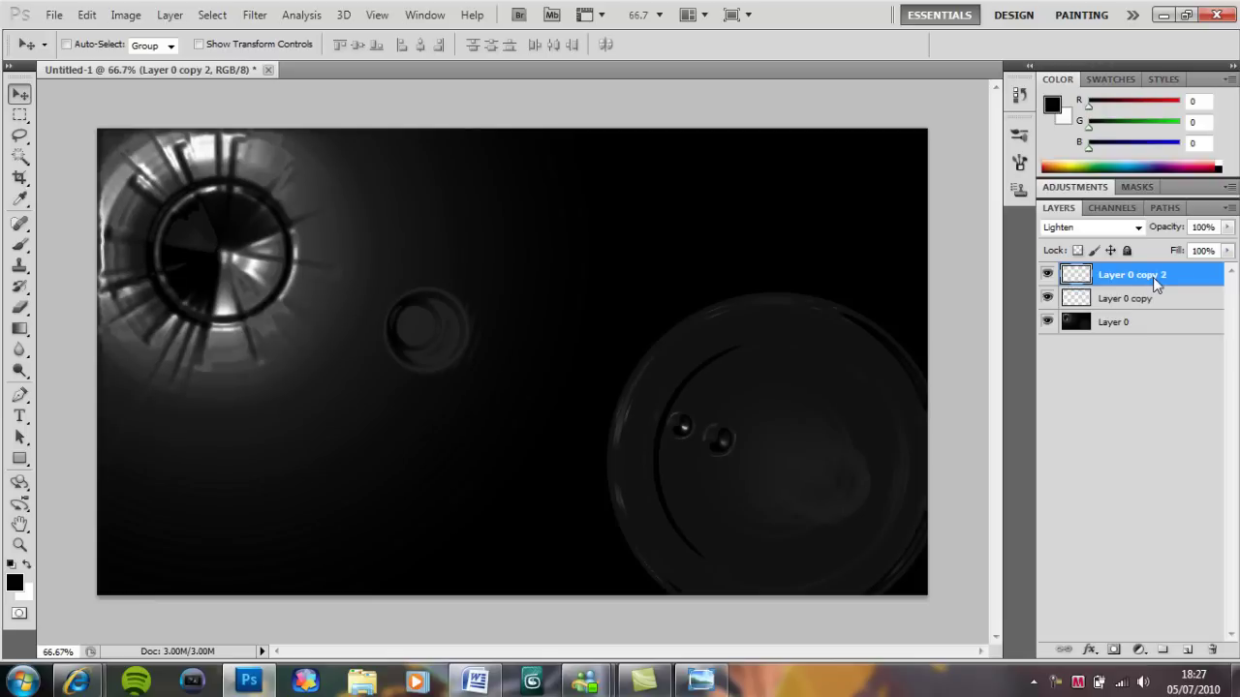
{"action": "key", "text": "ctrl+j"}
{"action": "key", "text": "ctrl+j"}
{"action": "key", "text": "ctrl+j"}
{"action": "key", "text": "ctrl+j"}
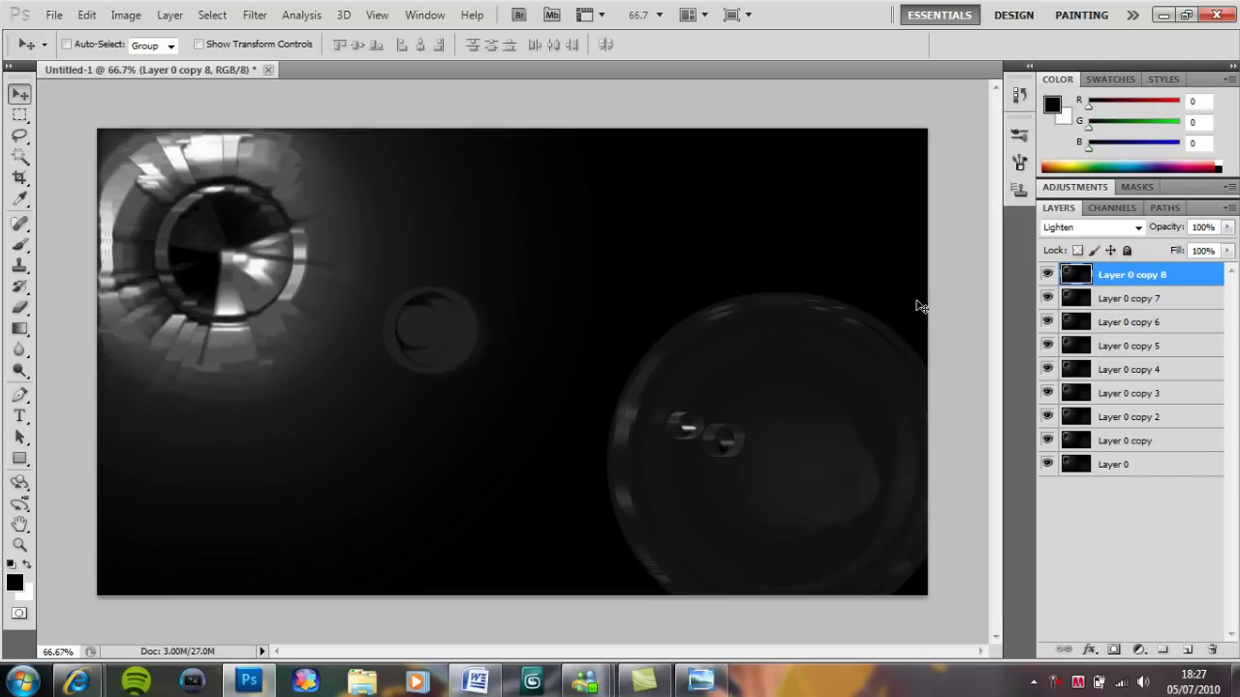
Apply the Ripple distortion to Layer 0 copy 8 with an amount of 100% and Medium size.
{"action": "left_click", "coordinate": [259, 16]}
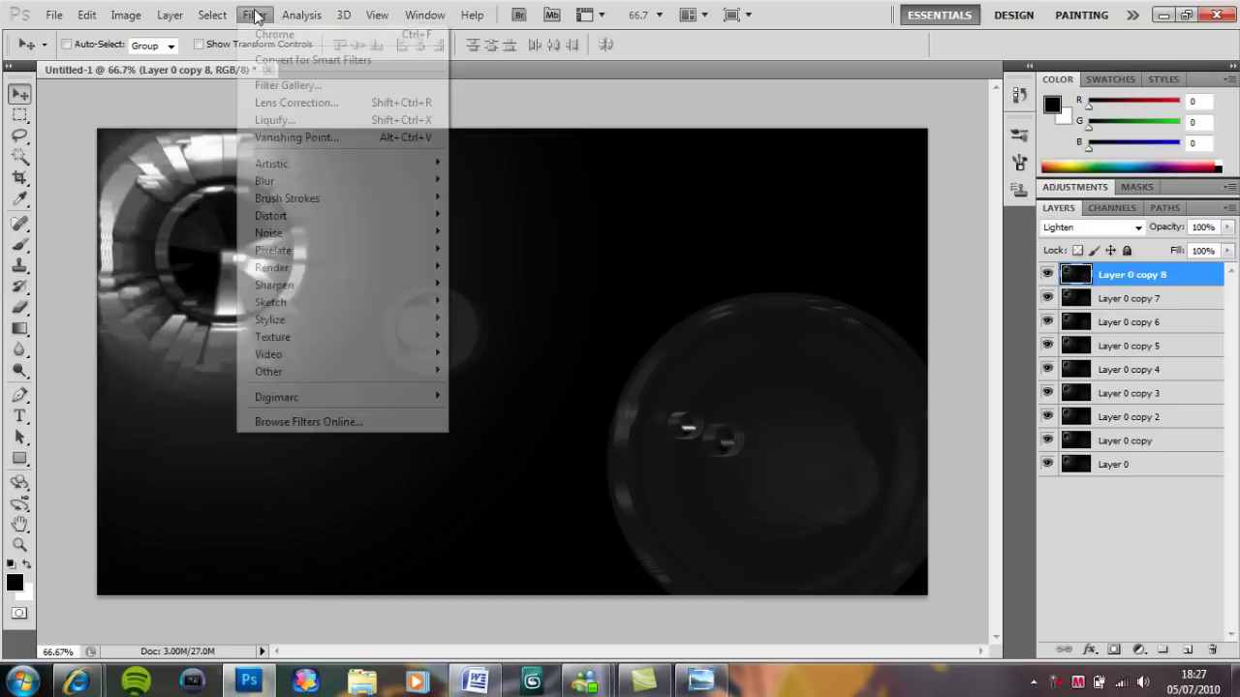
{"action": "mouse_move", "coordinate": [378, 225]}
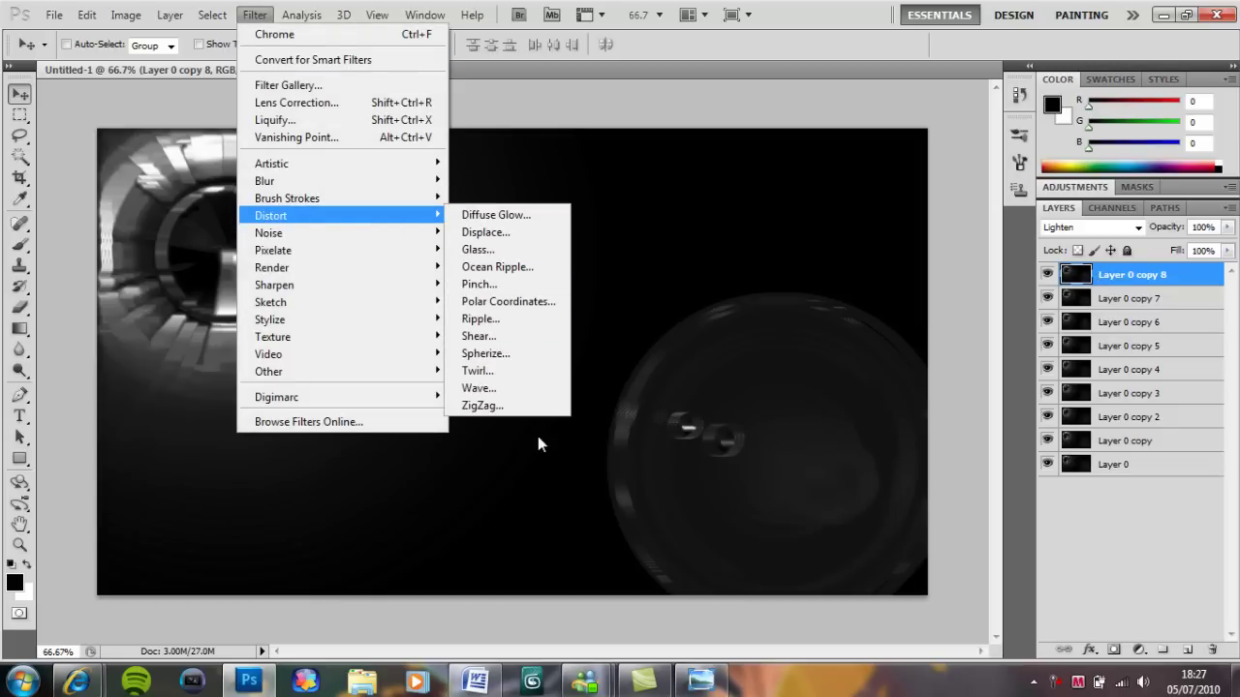
{"action": "left_click", "coordinate": [531, 386]}
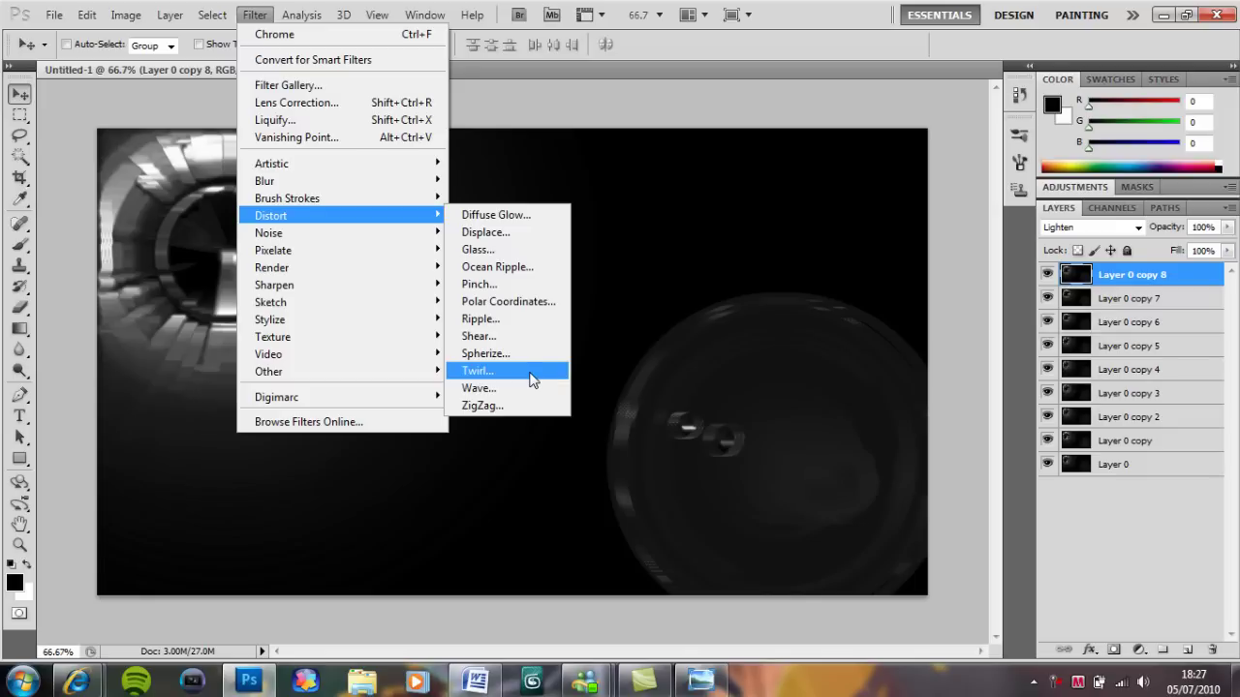
{"action": "left_click", "coordinate": [526, 319]}
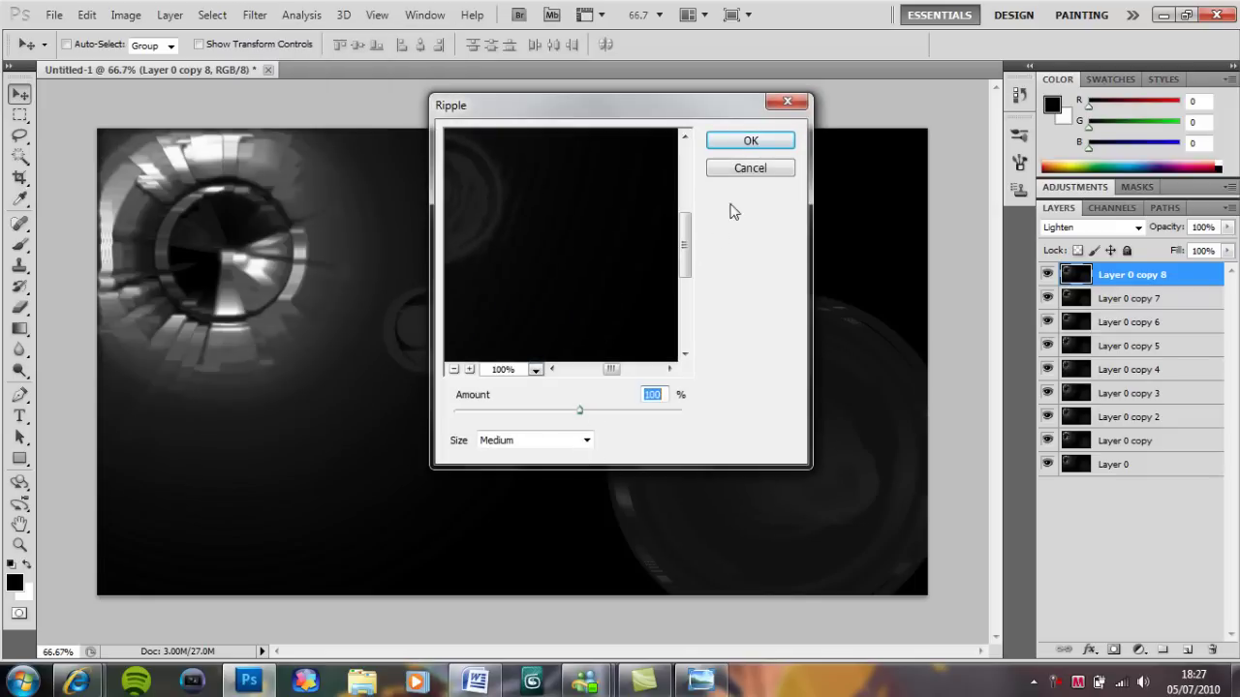
{"action": "left_click", "coordinate": [764, 144]}
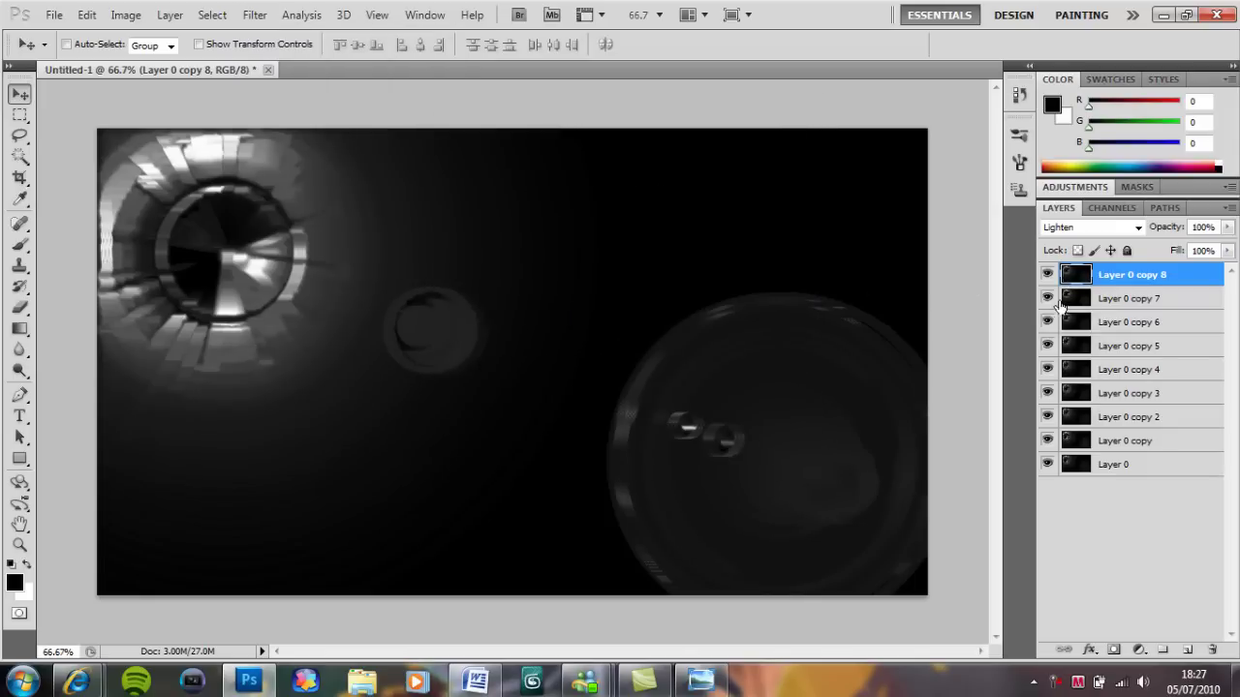
Apply the ZigZag distortion to Layer 0 copy 7 with Amount 10, Ridges 5 and the Pond Ripples style.
{"action": "left_click", "coordinate": [1180, 300]}
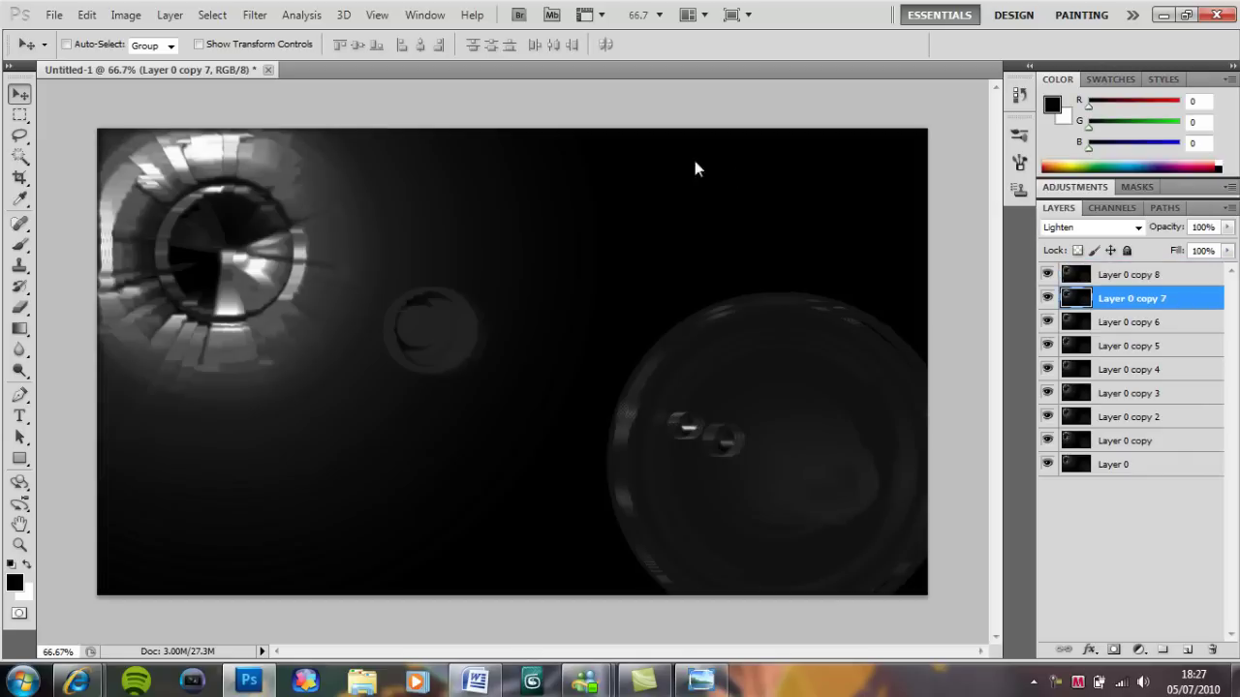
{"action": "left_click", "coordinate": [262, 15]}
{"action": "mouse_move", "coordinate": [441, 222]}
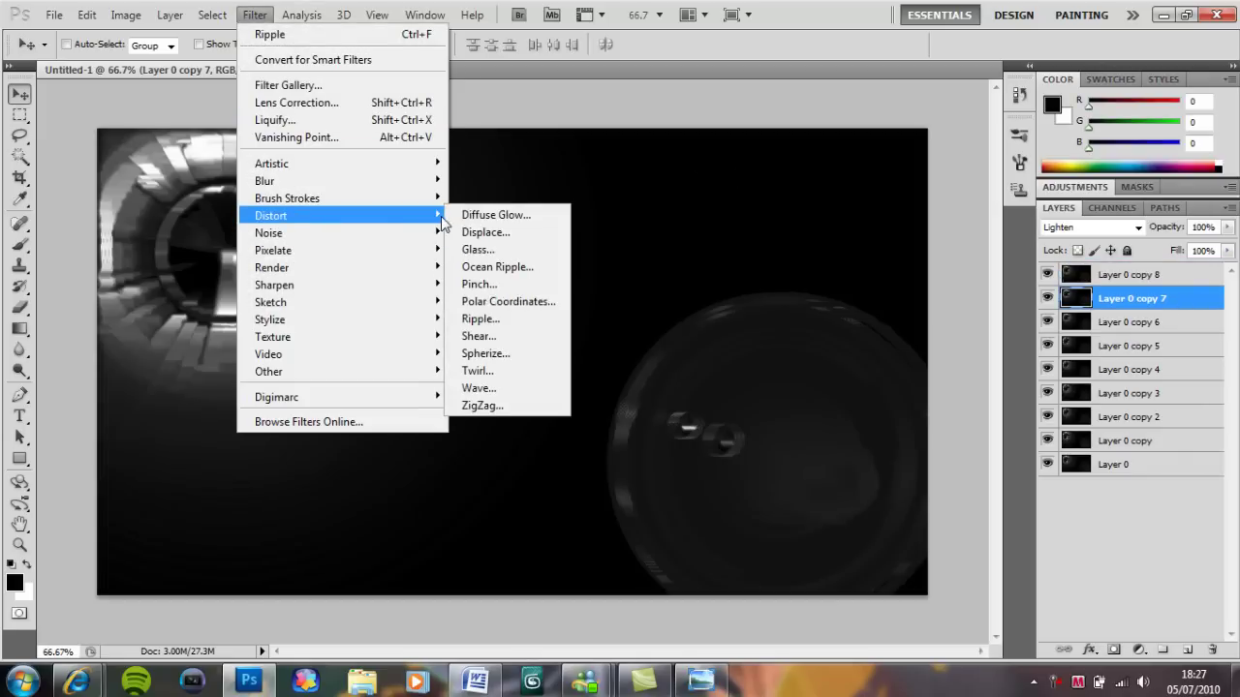
{"action": "left_click", "coordinate": [483, 404]}
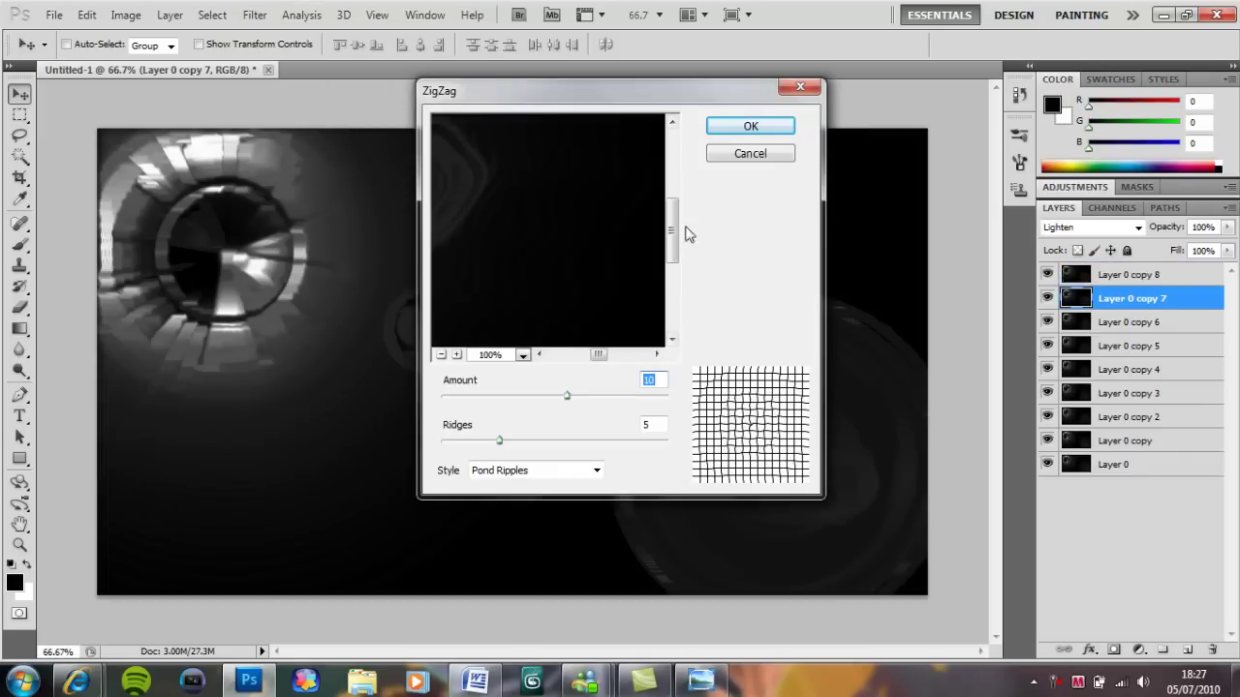
{"action": "left_click", "coordinate": [736, 124]}
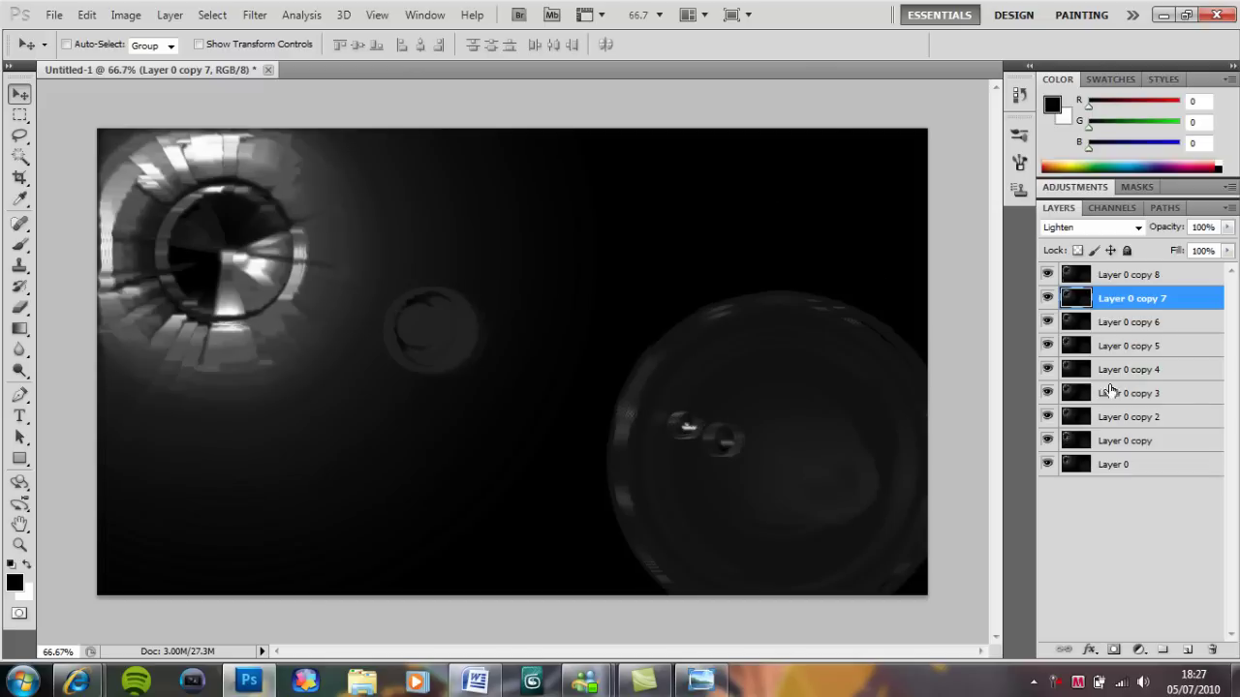
Apply the Pinch distortion to Layer 0 copy 6 with the preset amount.
{"action": "left_click", "coordinate": [1173, 330]}
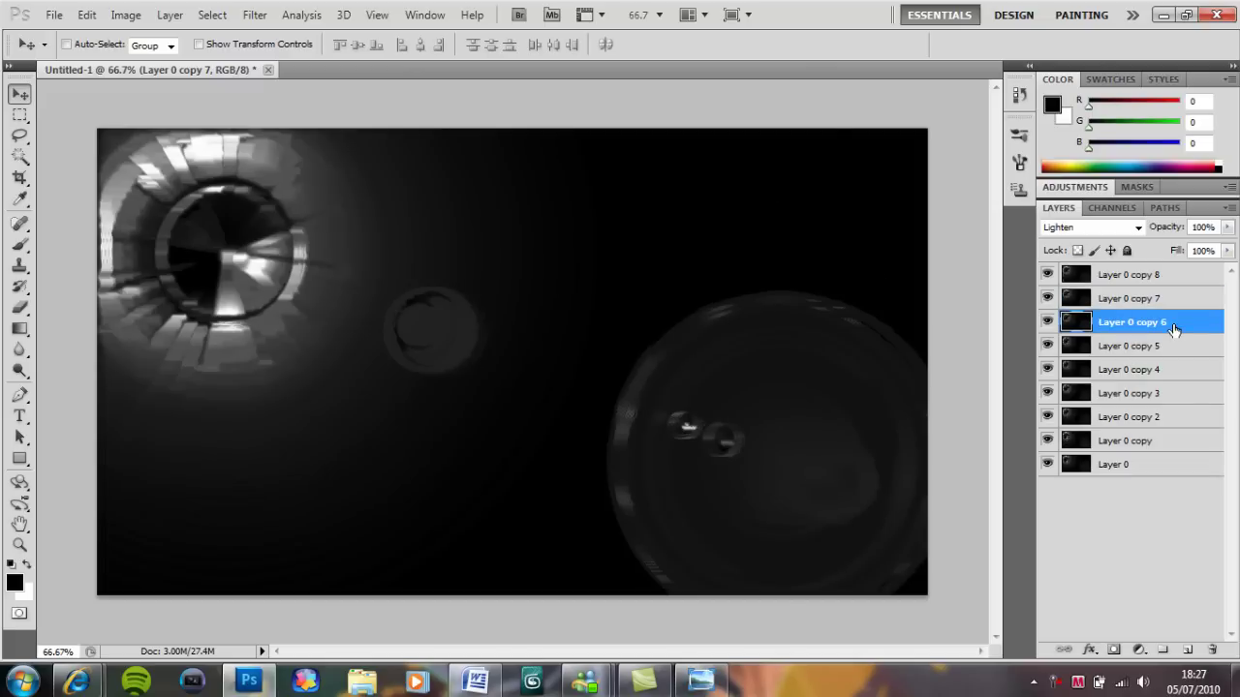
{"action": "left_click", "coordinate": [257, 17]}
{"action": "mouse_move", "coordinate": [405, 286]}
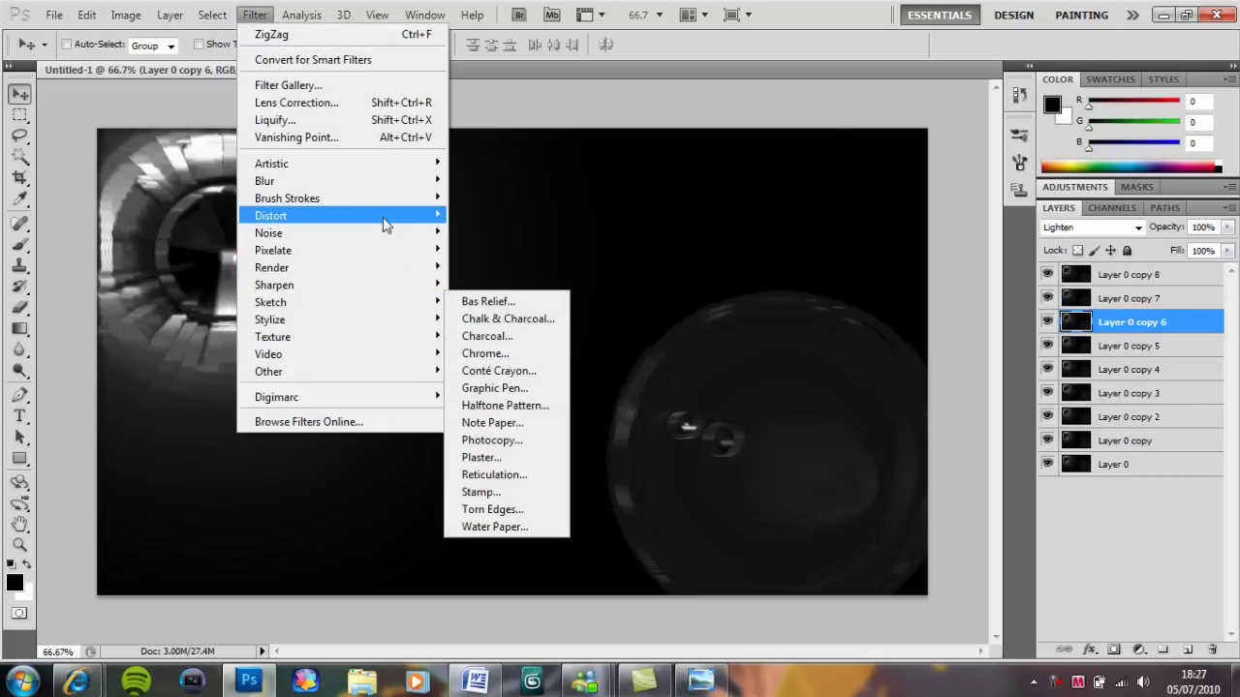
{"action": "mouse_move", "coordinate": [386, 221]}
{"action": "left_click", "coordinate": [504, 283]}
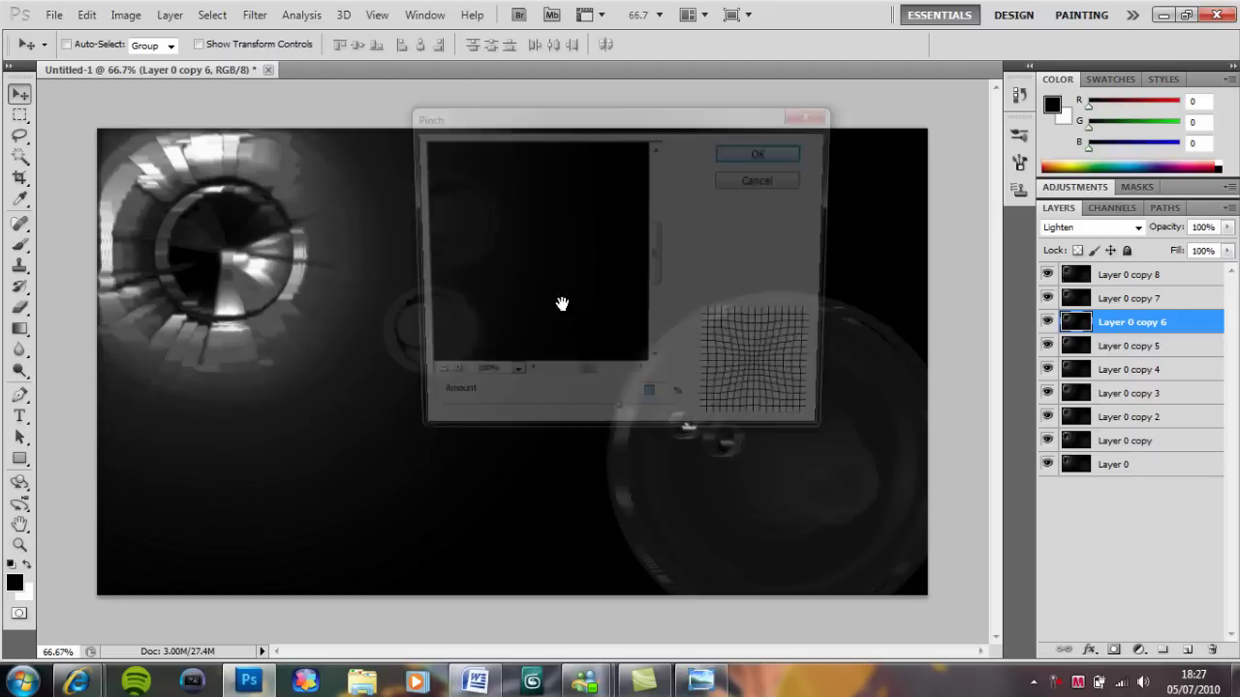
{"action": "left_click", "coordinate": [789, 155]}
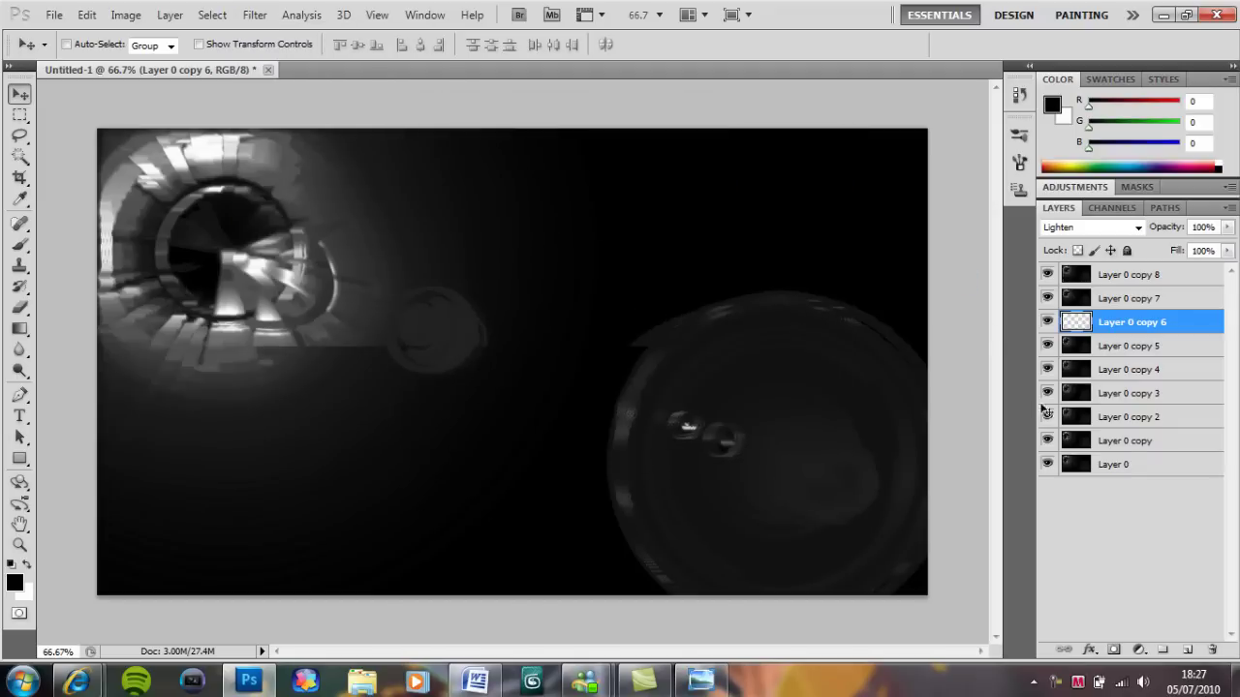
Apply the Spherize distortion to Layer 0 copy 5 with the preset settings.
{"action": "left_click", "coordinate": [1167, 351]}
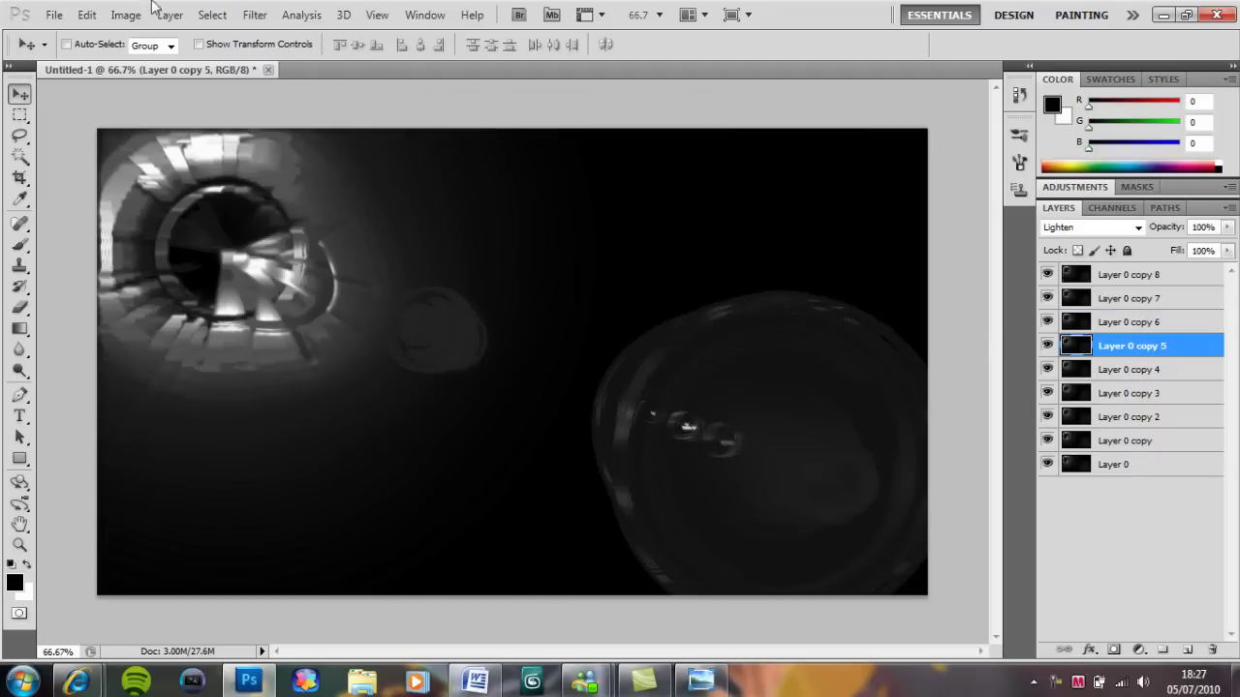
{"action": "left_click", "coordinate": [254, 15]}
{"action": "mouse_move", "coordinate": [338, 293]}
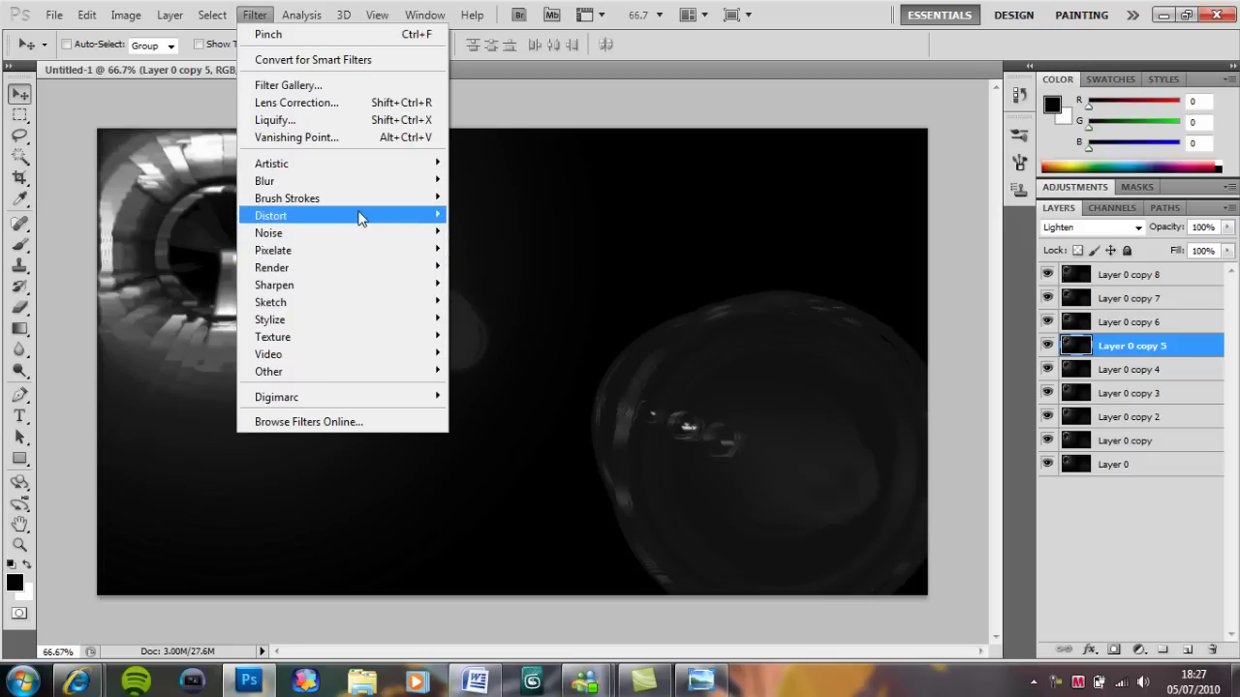
{"action": "mouse_move", "coordinate": [359, 216]}
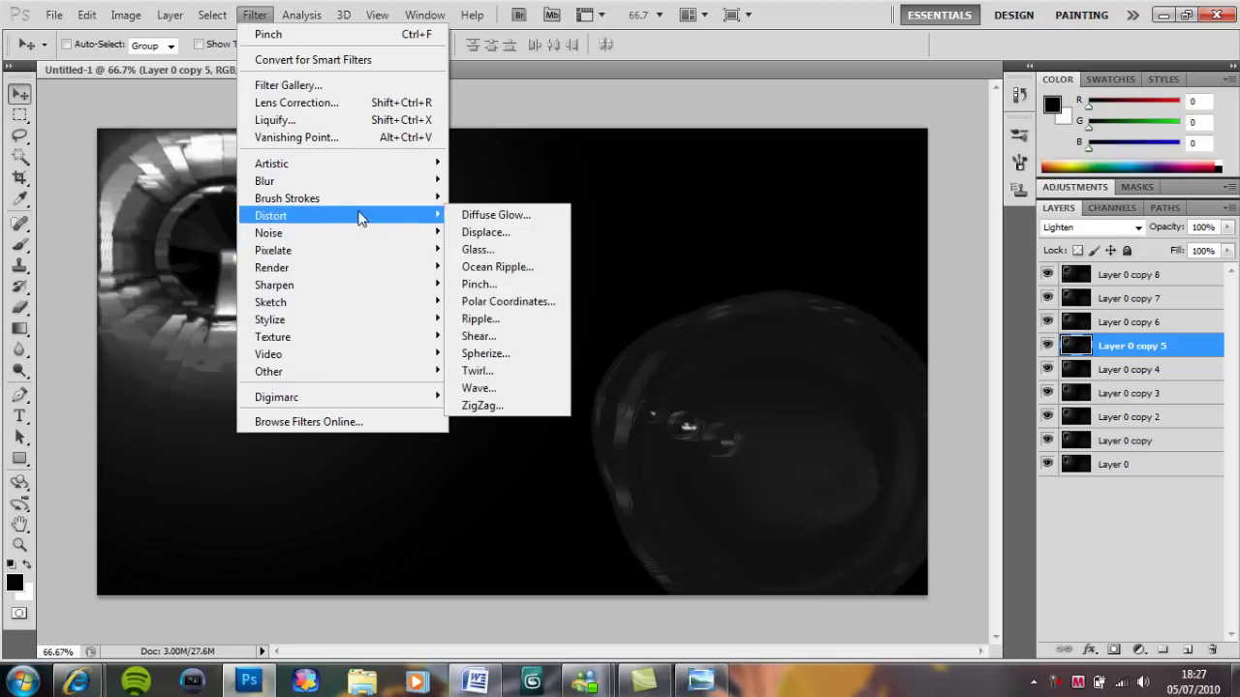
{"action": "left_click", "coordinate": [538, 352]}
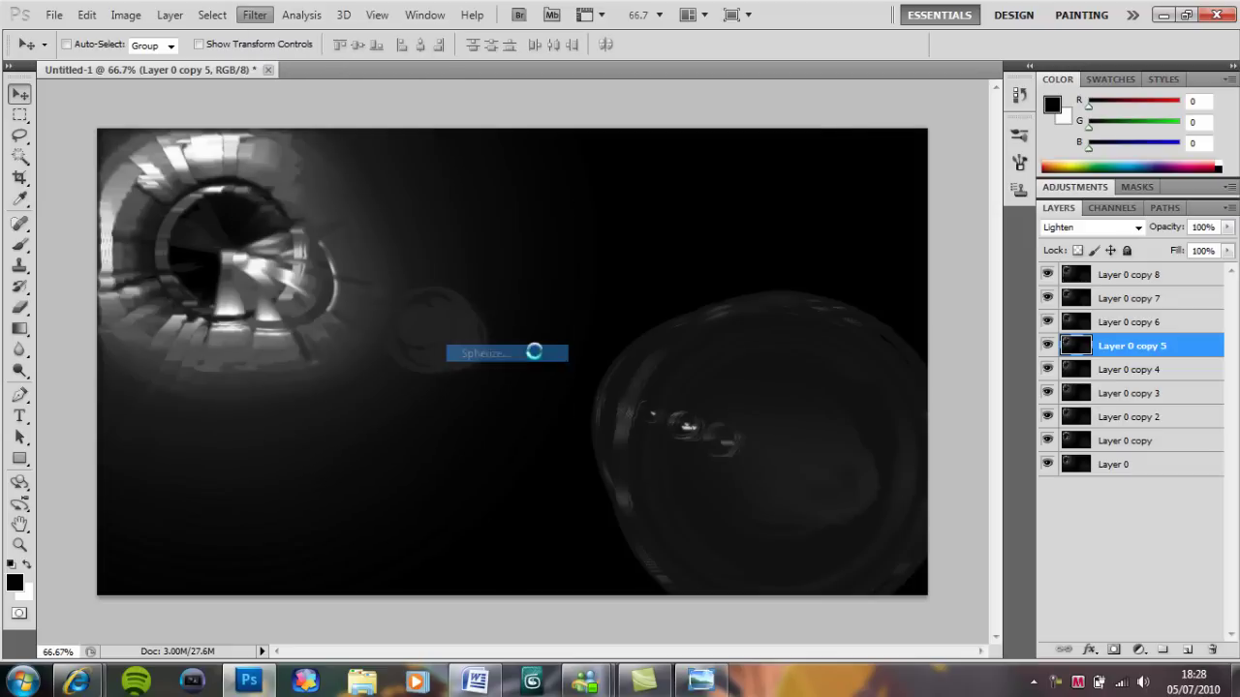
{"action": "left_click", "coordinate": [787, 141]}
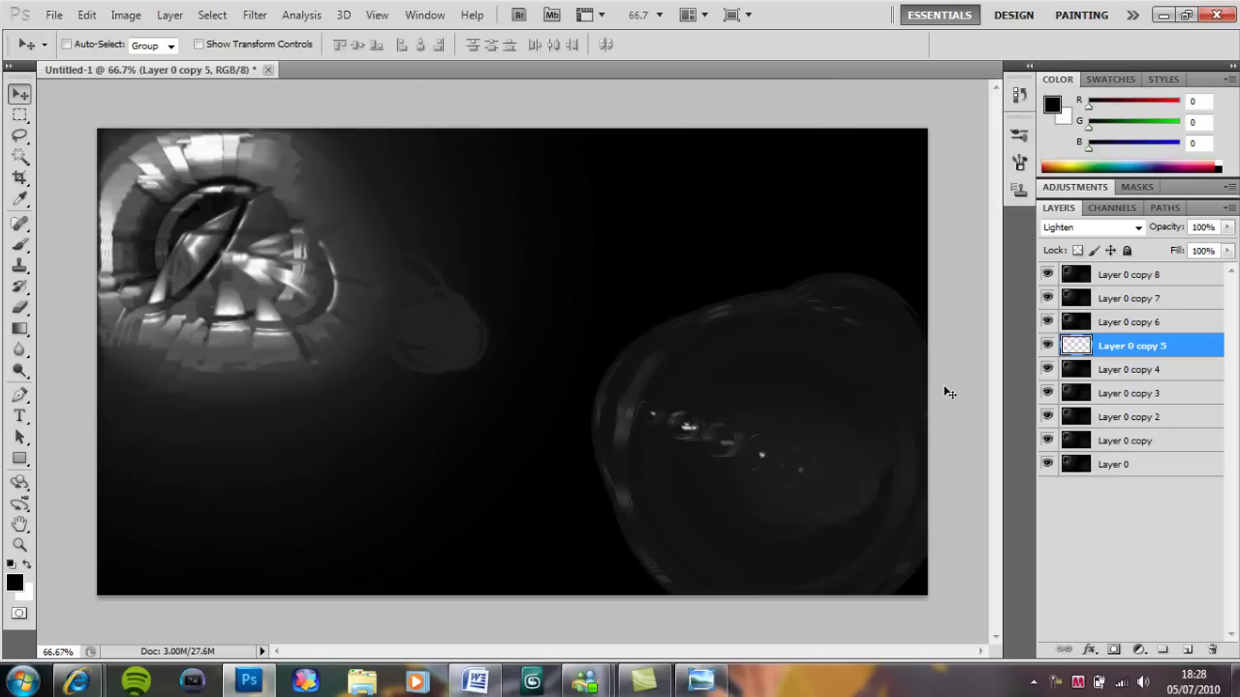
{"action": "left_click", "coordinate": [1177, 377]}
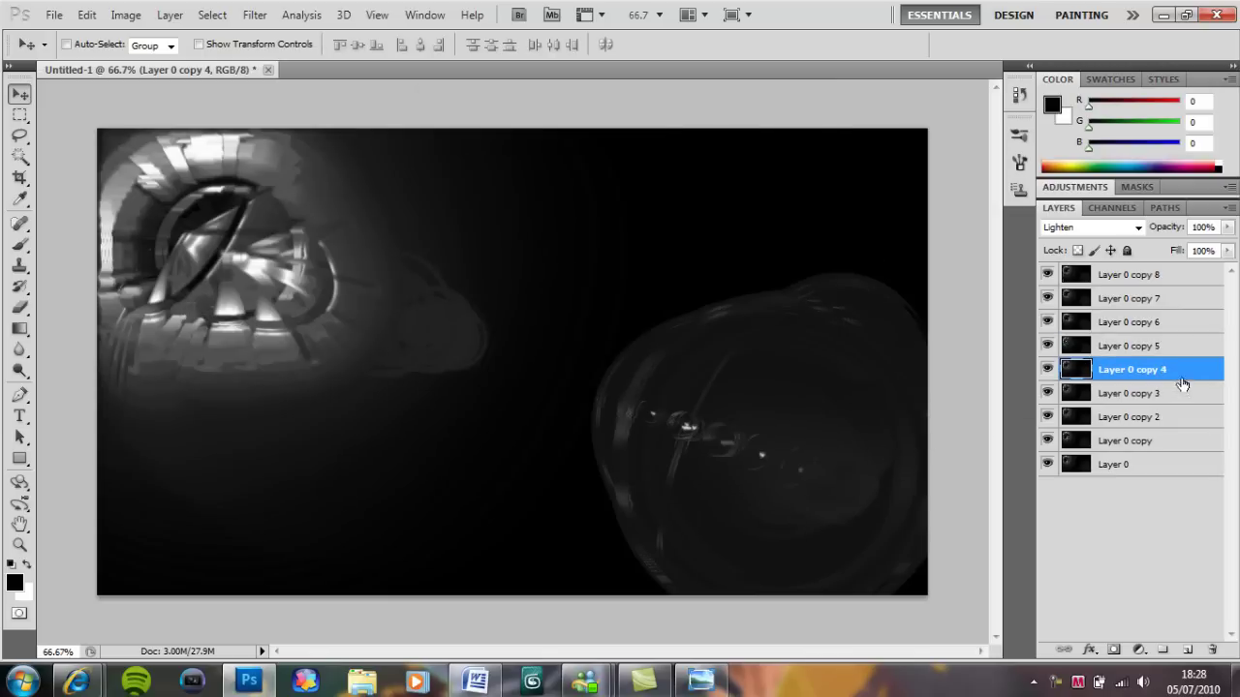
{"action": "left_click", "coordinate": [301, 14]}
{"action": "mouse_move", "coordinate": [254, 14]}
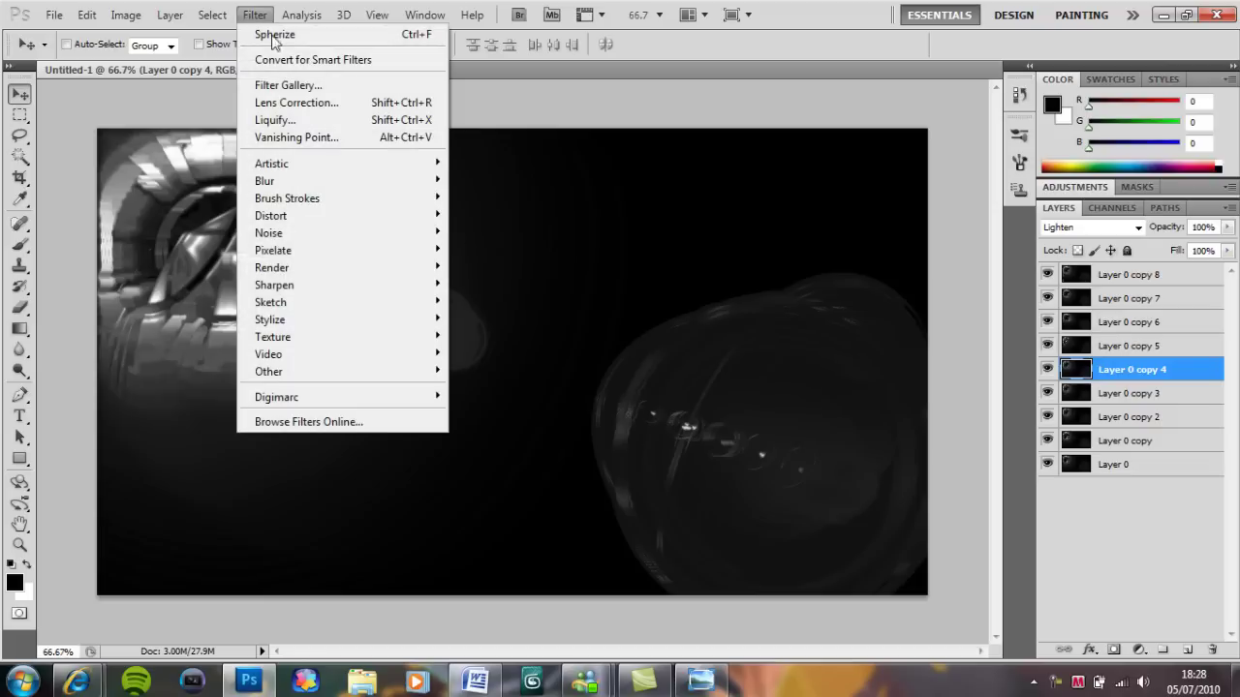
{"action": "mouse_move", "coordinate": [407, 217]}
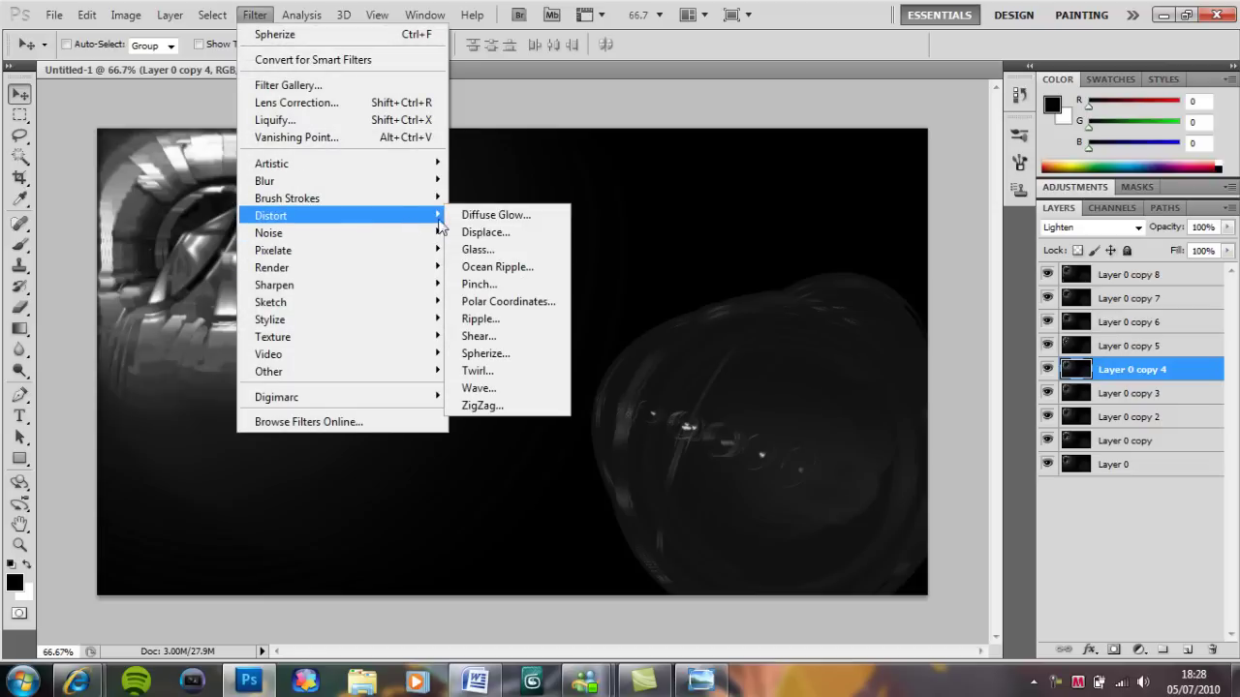
{"action": "left_click", "coordinate": [507, 233]}
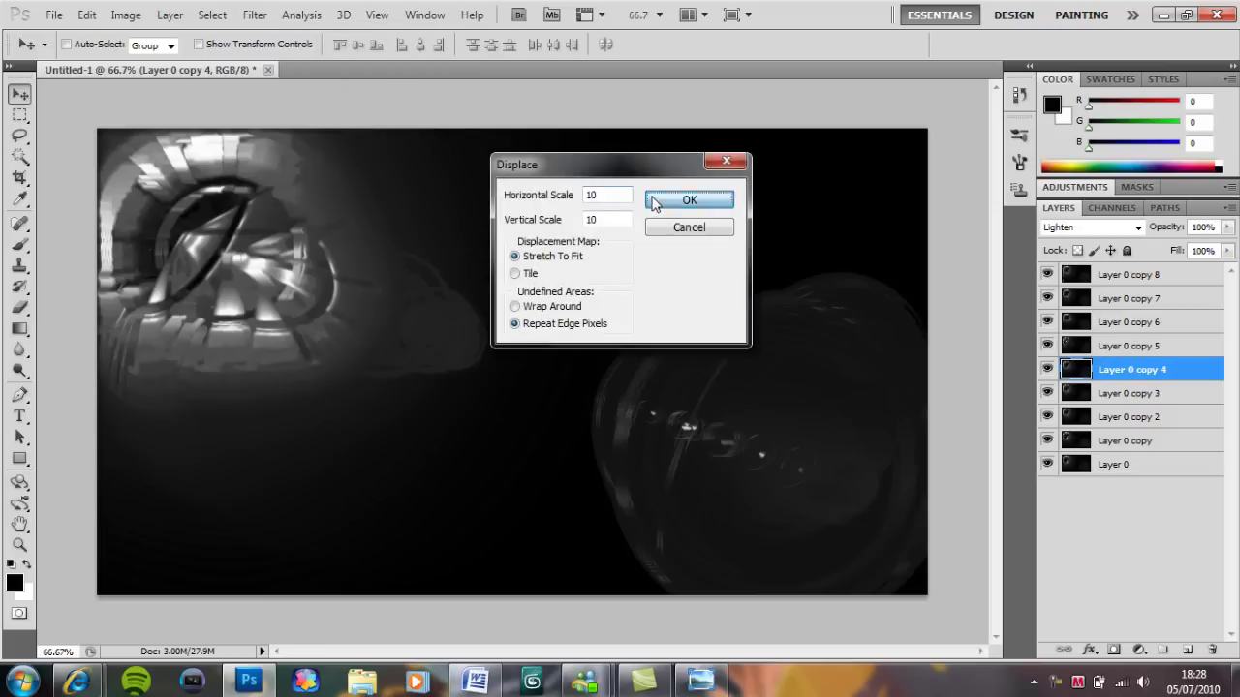
{"action": "left_click", "coordinate": [655, 199]}
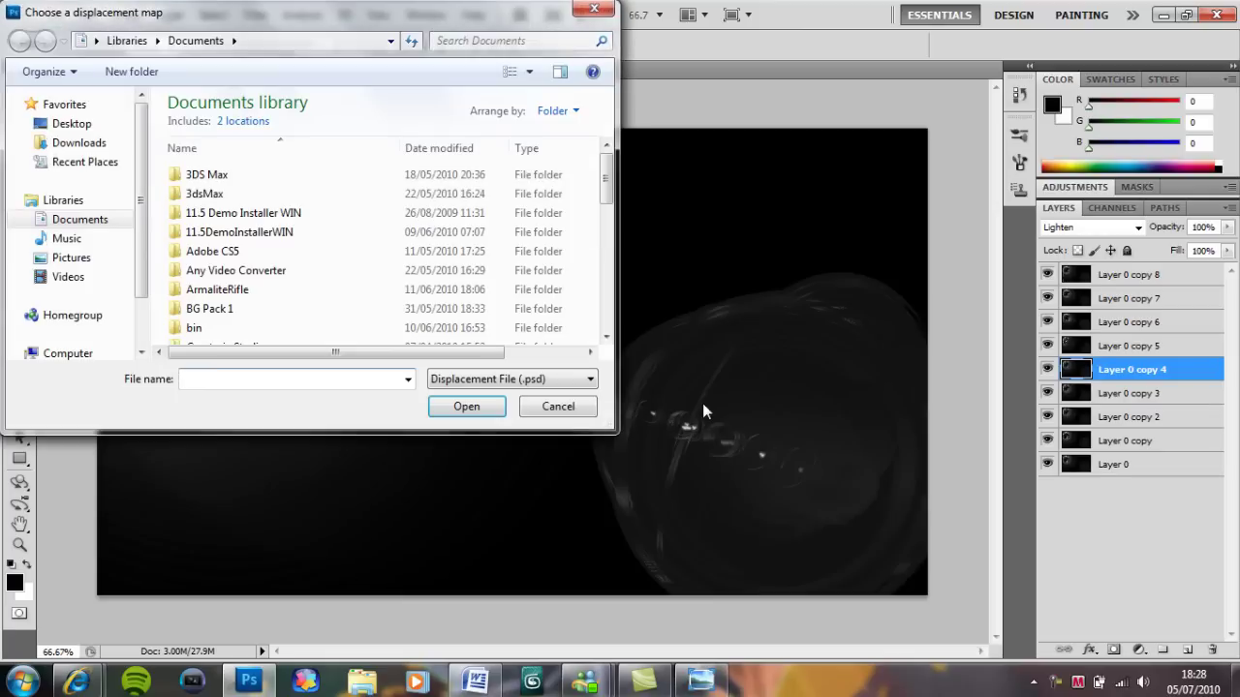
{"action": "left_click", "coordinate": [558, 406]}
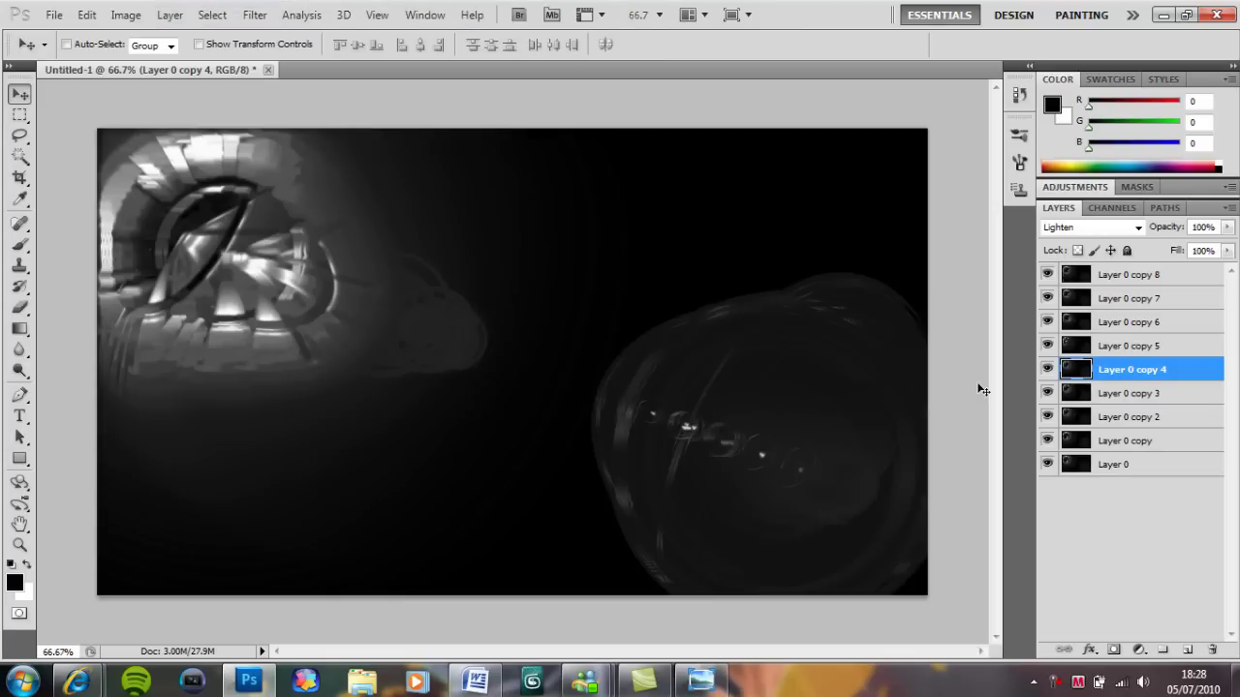
Apply the Ocean Ripple distortion to Layer 0 copy 4 with Ripple Size 9 and Ripple Magnitude 9.
{"action": "left_click", "coordinate": [1201, 392]}
{"action": "left_click", "coordinate": [1199, 376]}
{"action": "left_click", "coordinate": [255, 15]}
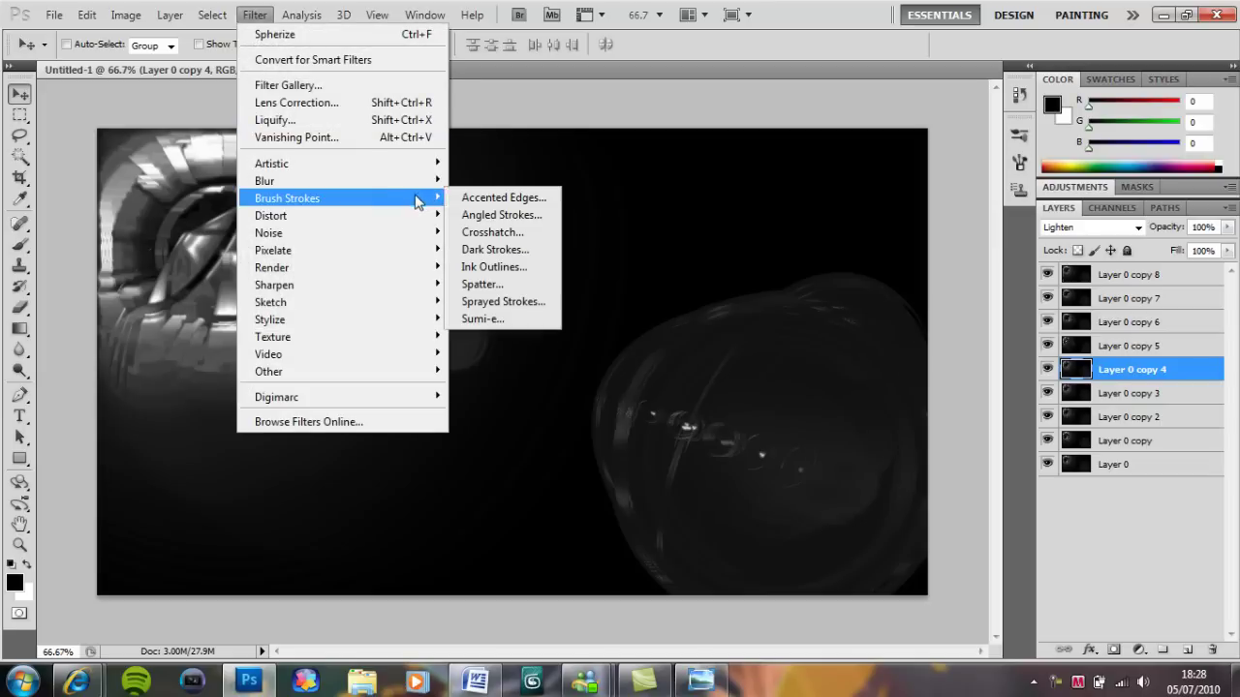
{"action": "left_click", "coordinate": [499, 267]}
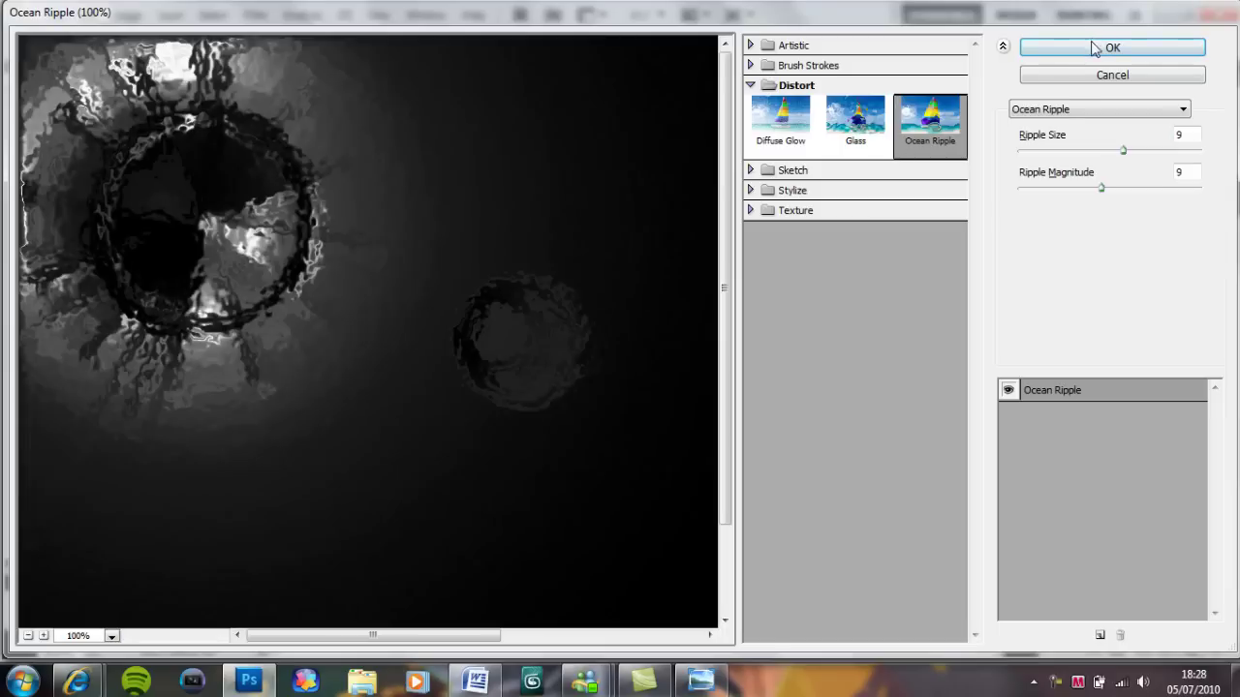
{"action": "left_click", "coordinate": [1093, 50]}
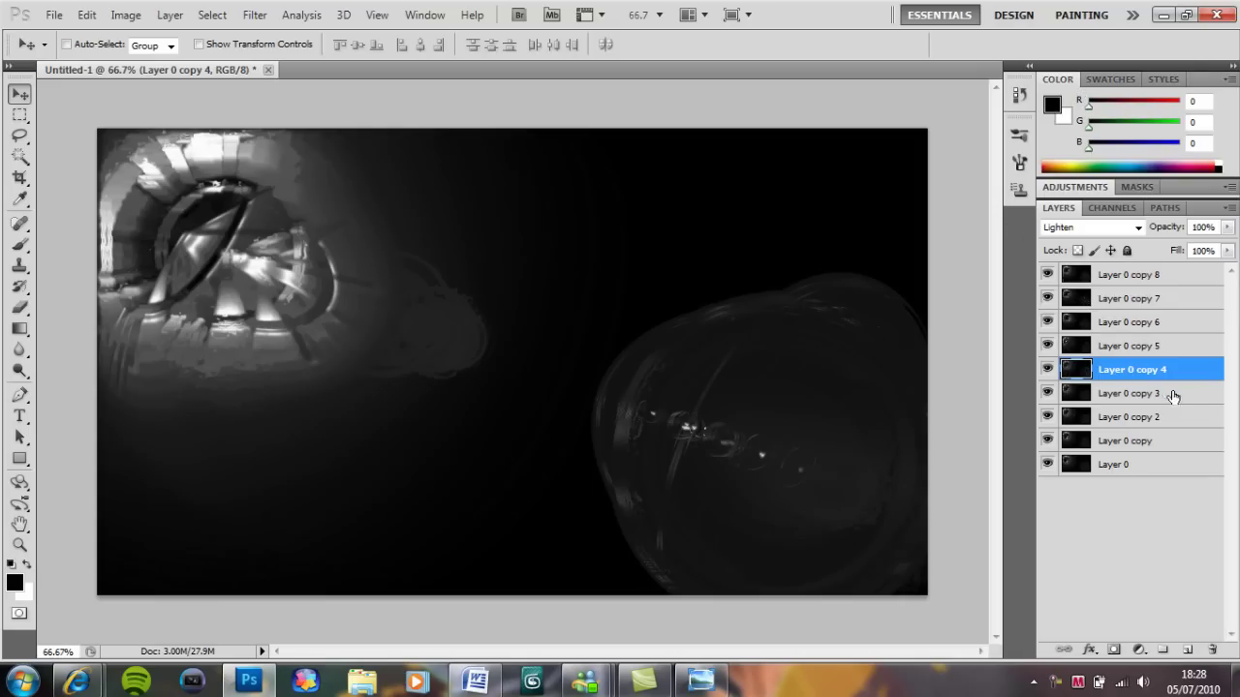
Apply the Spherize distortion to Layer 0 copy 3 with an amount of 100% in Normal mode.
{"action": "left_click", "coordinate": [1173, 393]}
{"action": "left_click", "coordinate": [254, 16]}
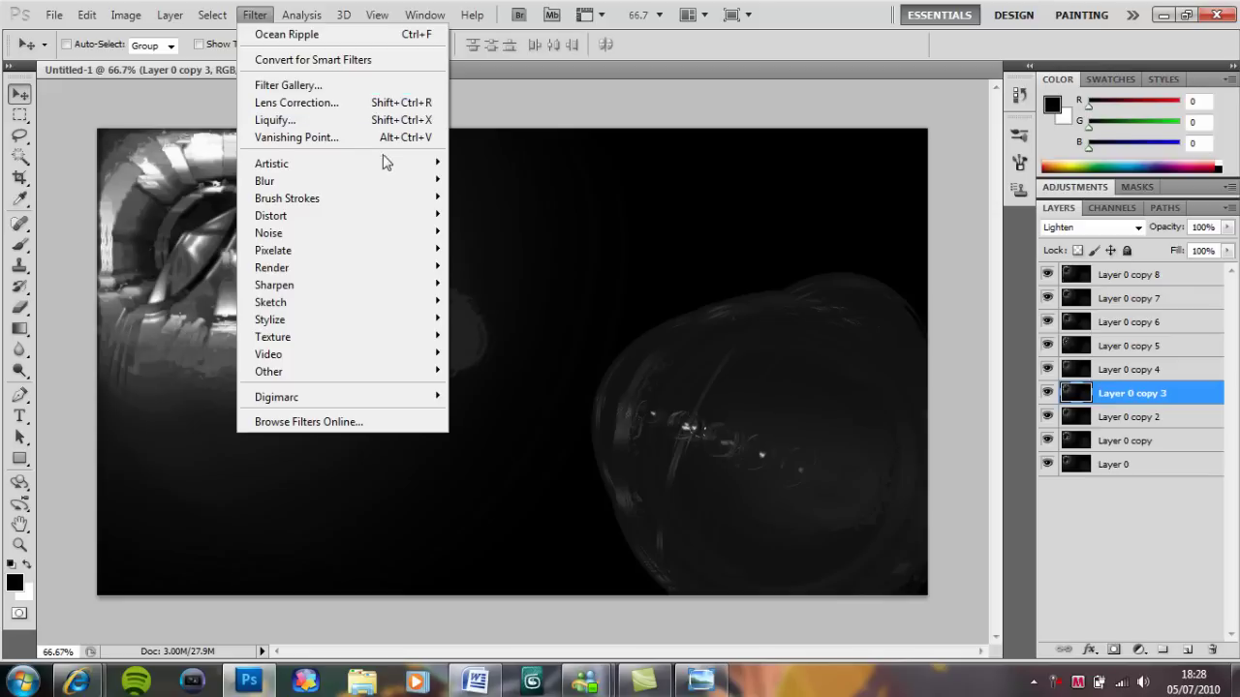
{"action": "mouse_move", "coordinate": [371, 217]}
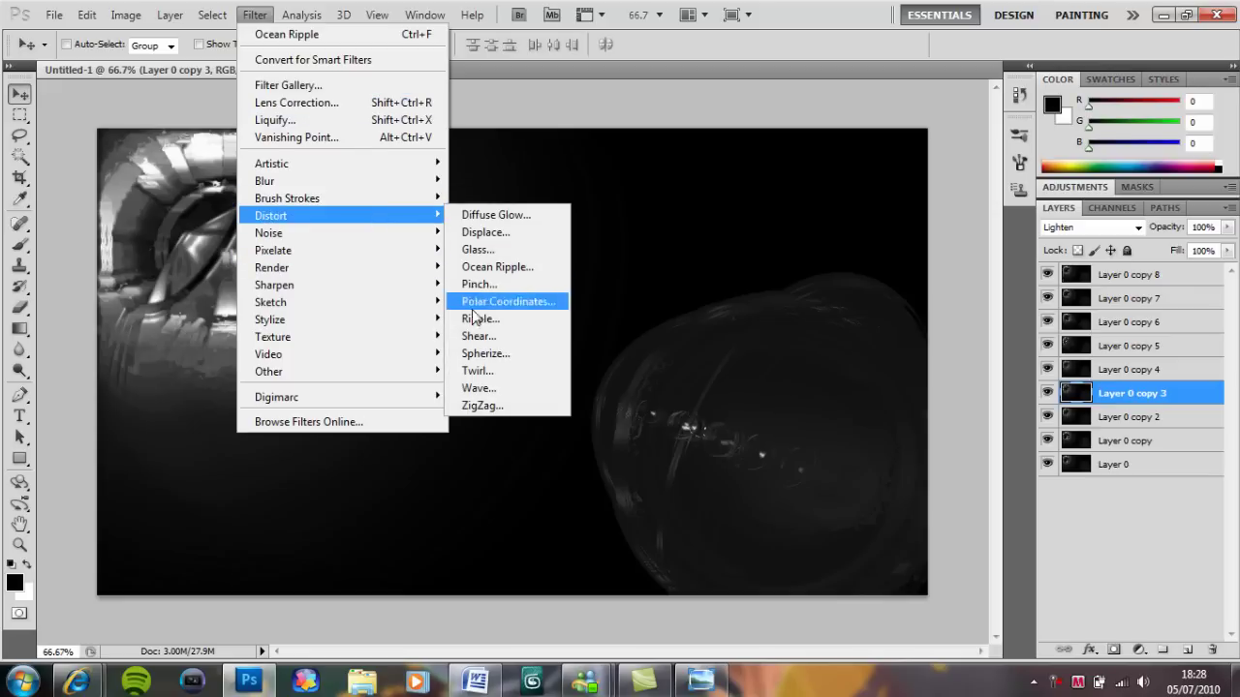
{"action": "left_click", "coordinate": [500, 351]}
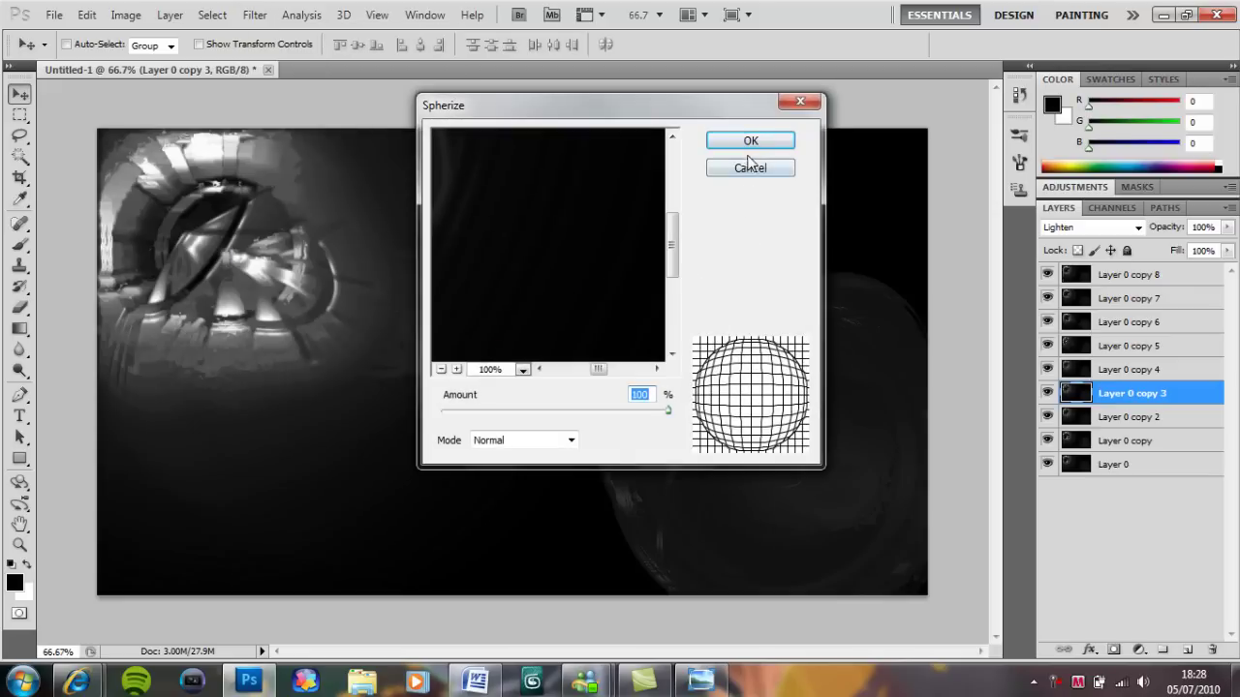
{"action": "left_click", "coordinate": [744, 145]}
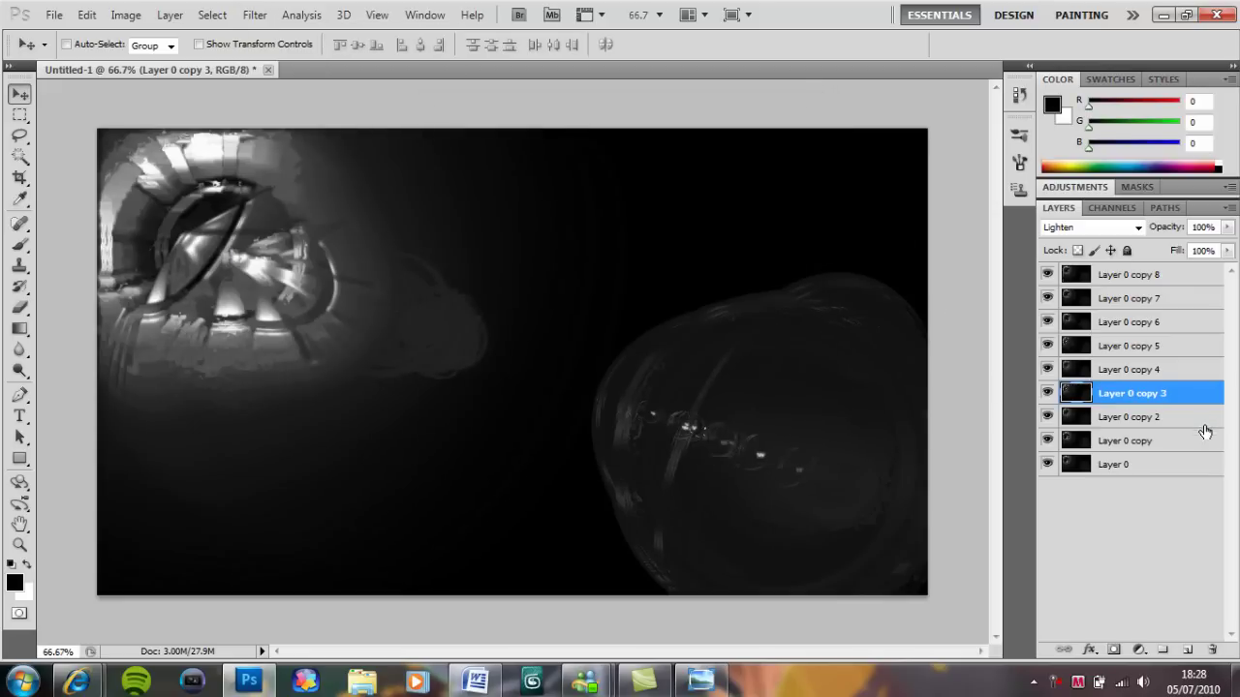
Apply the Wave distortion to Layer 0 copy 2 with the preset settings.
{"action": "left_click", "coordinate": [1206, 418]}
{"action": "left_click", "coordinate": [254, 15]}
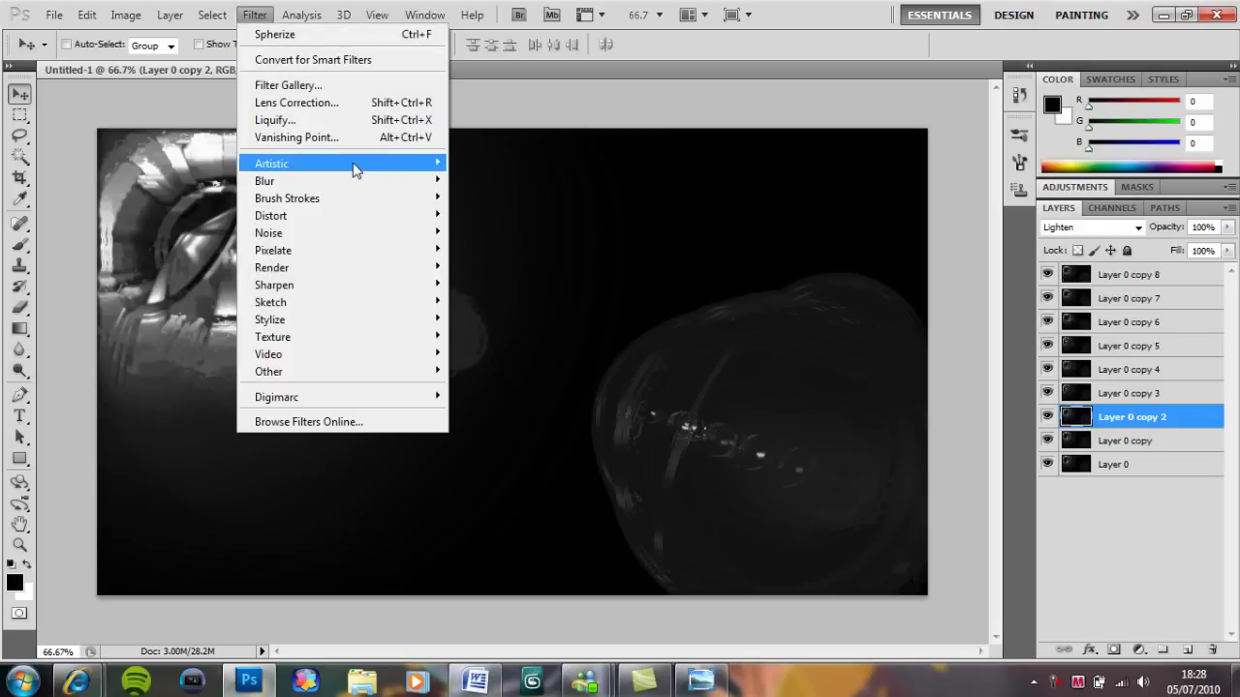
{"action": "mouse_move", "coordinate": [369, 224]}
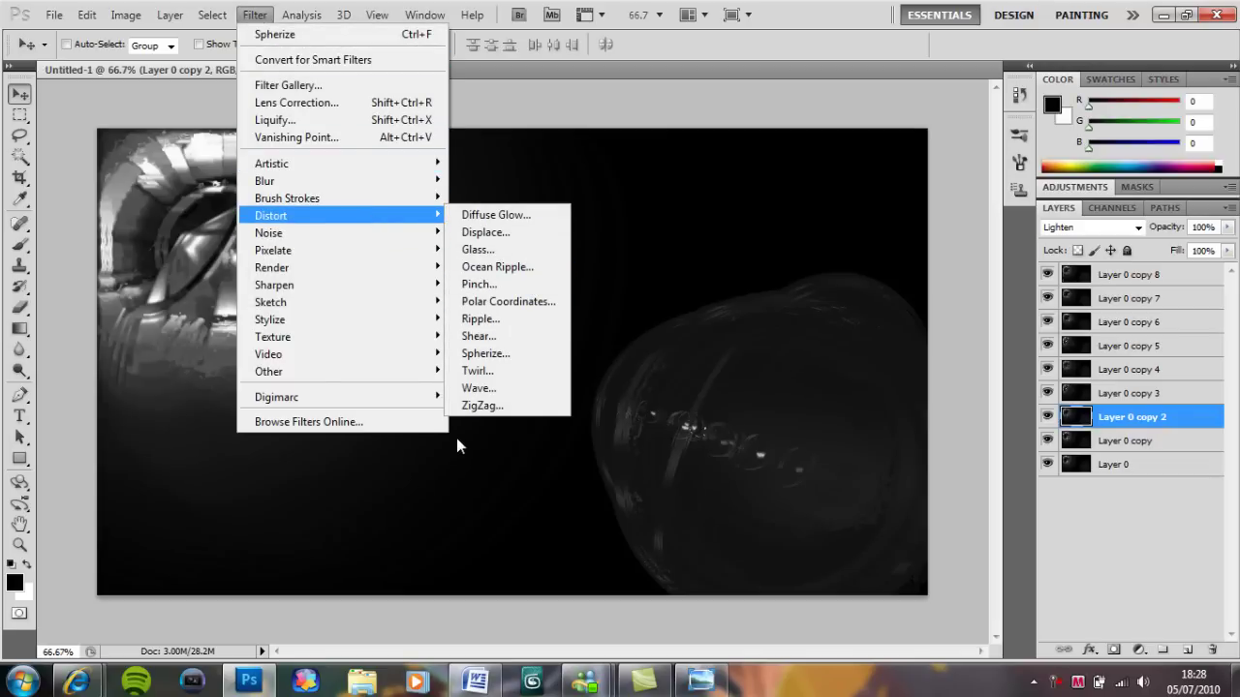
{"action": "left_click", "coordinate": [492, 387]}
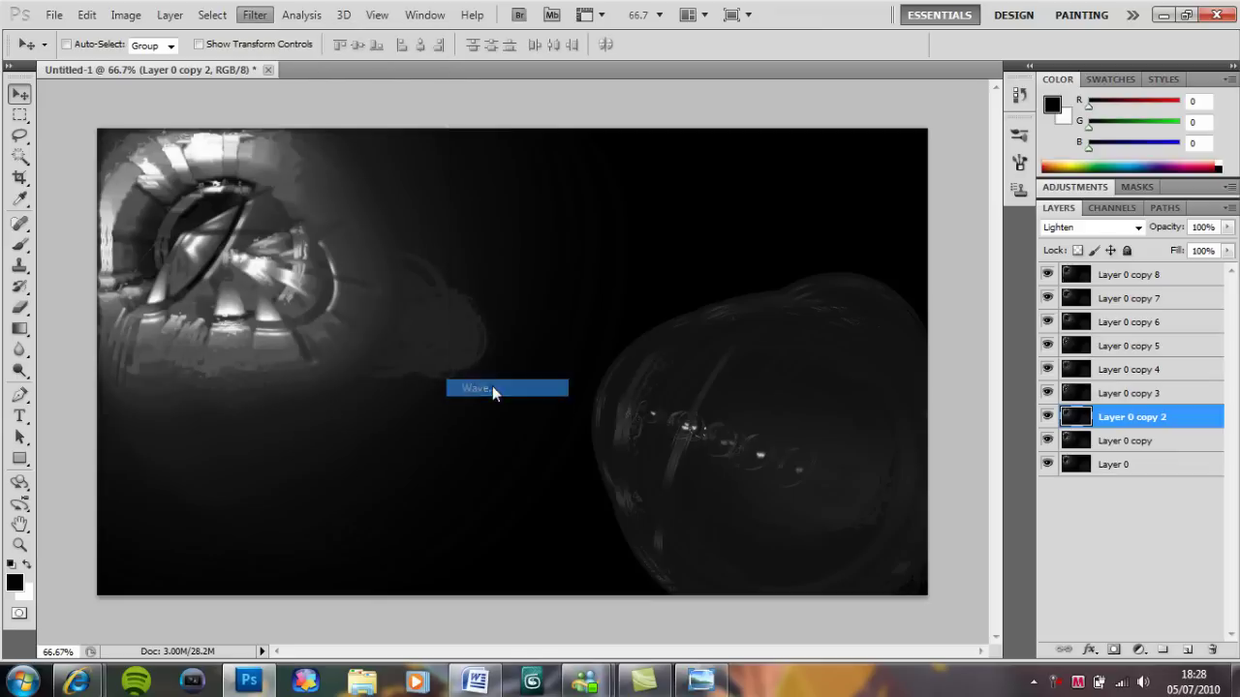
{"action": "left_click", "coordinate": [775, 146]}
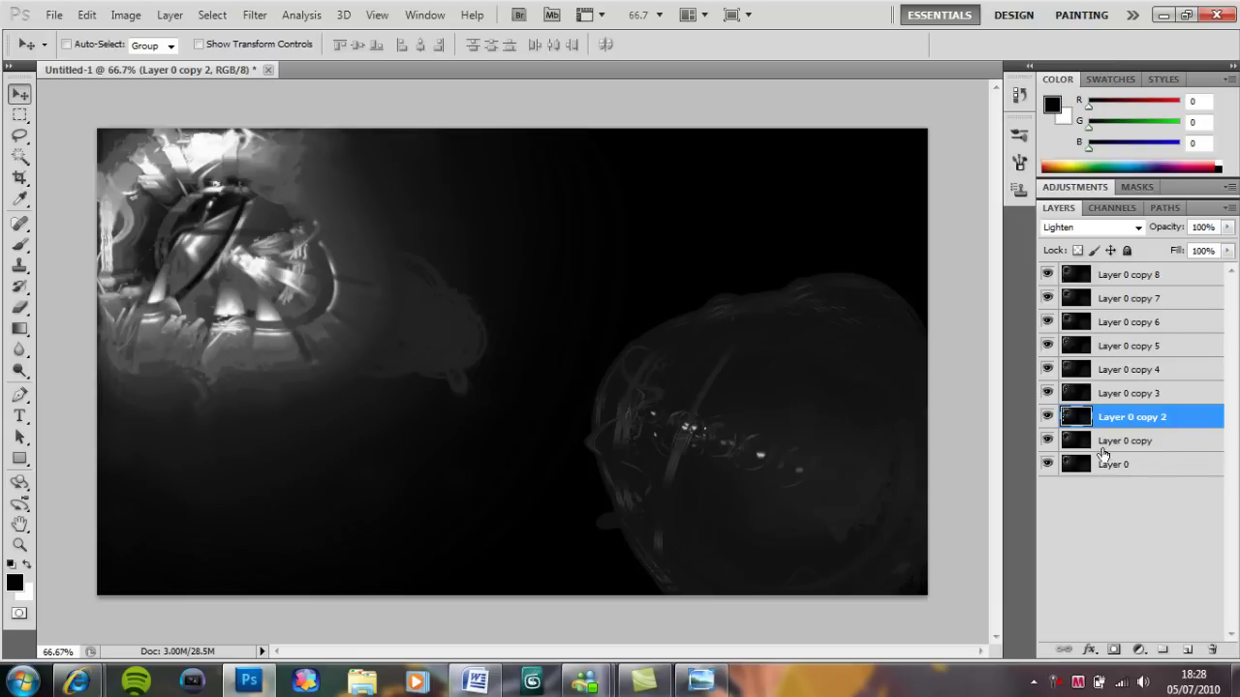
Apply the Twirl distortion to Layer 0 copy with an angle of 200°.
{"action": "left_click", "coordinate": [1150, 448]}
{"action": "left_click", "coordinate": [1158, 465]}
{"action": "left_click", "coordinate": [1143, 440]}
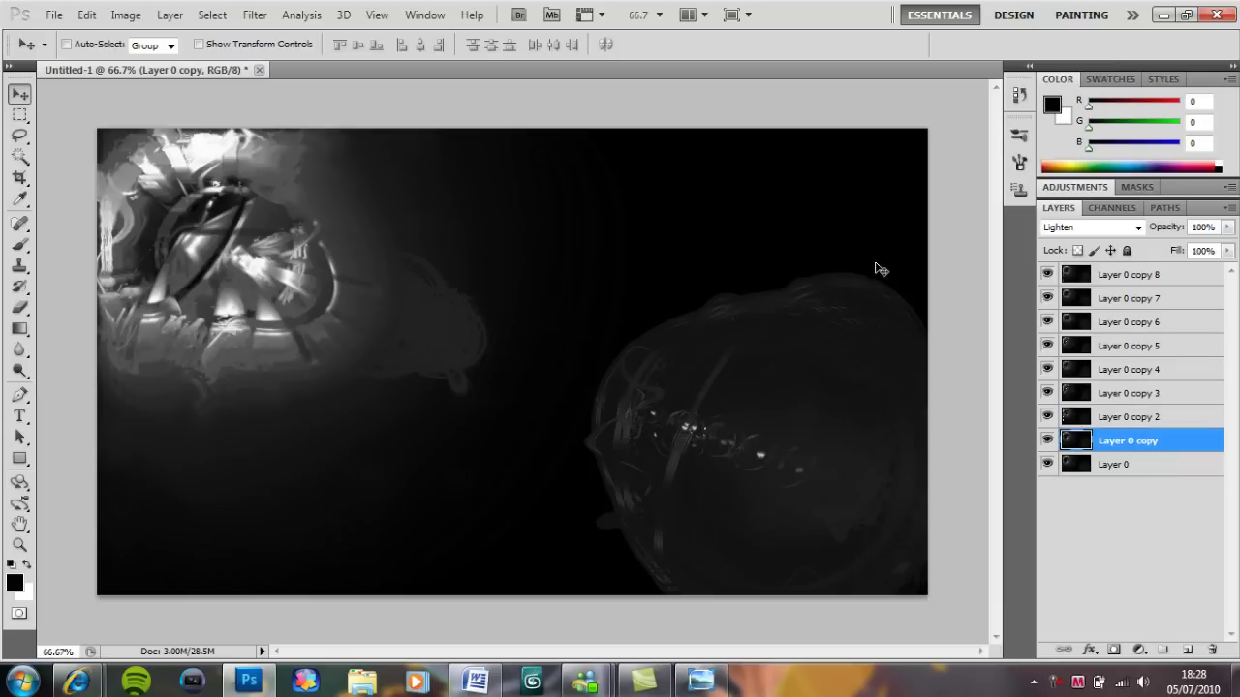
{"action": "left_click", "coordinate": [252, 13]}
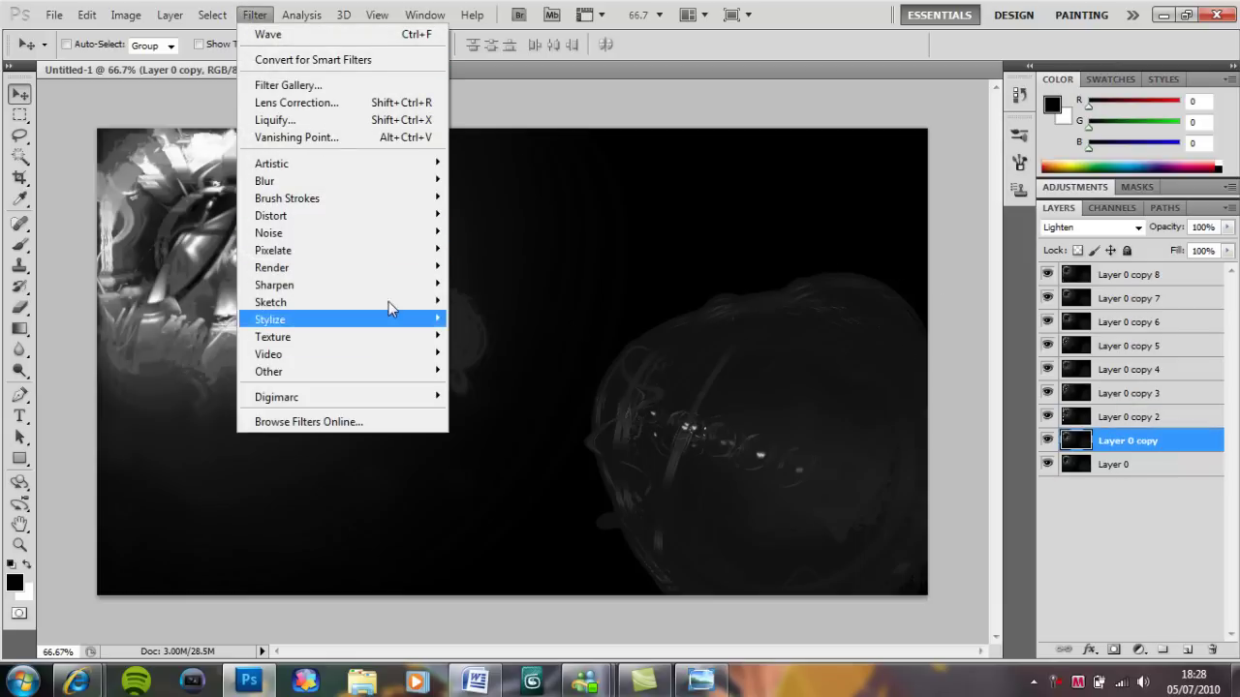
{"action": "mouse_move", "coordinate": [416, 221]}
{"action": "left_click", "coordinate": [506, 372]}
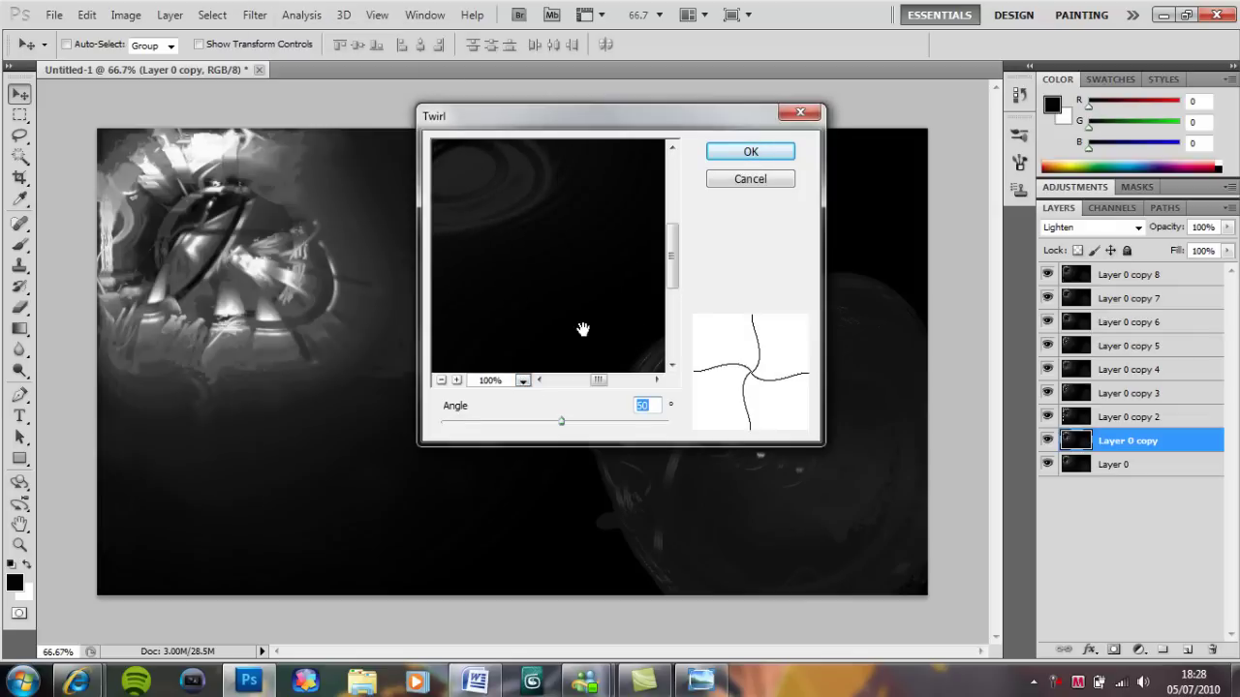
{"action": "type", "text": "200"}
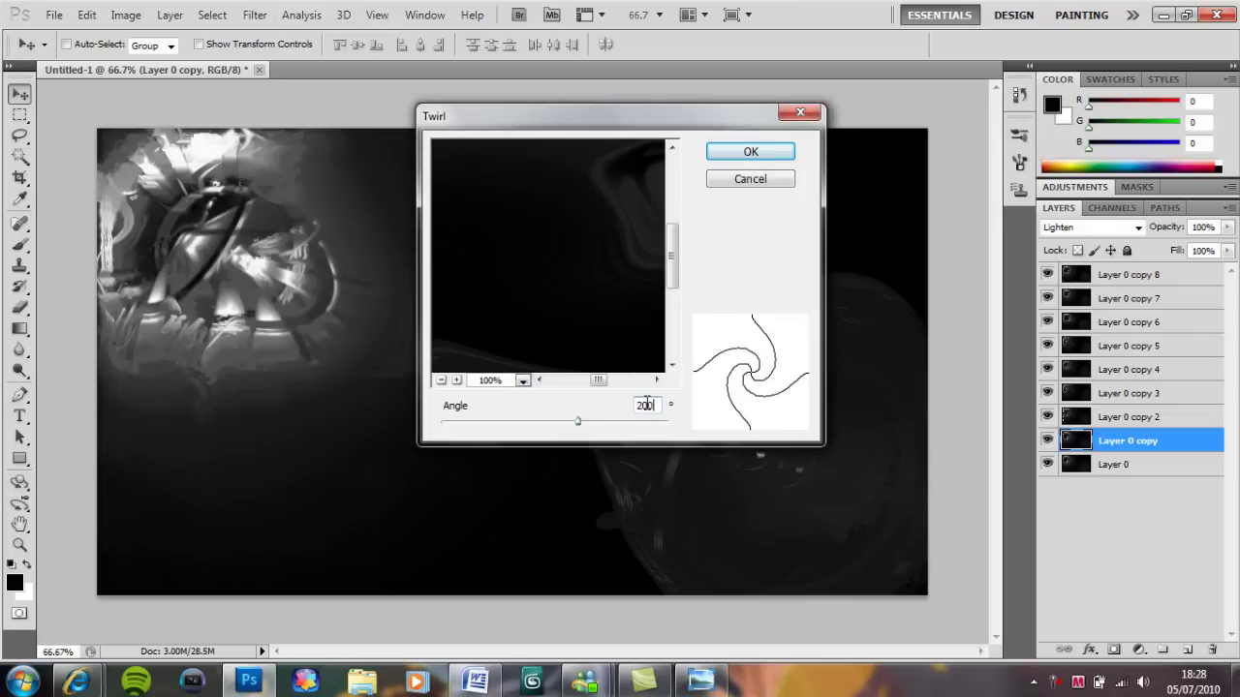
{"action": "left_click", "coordinate": [753, 152]}
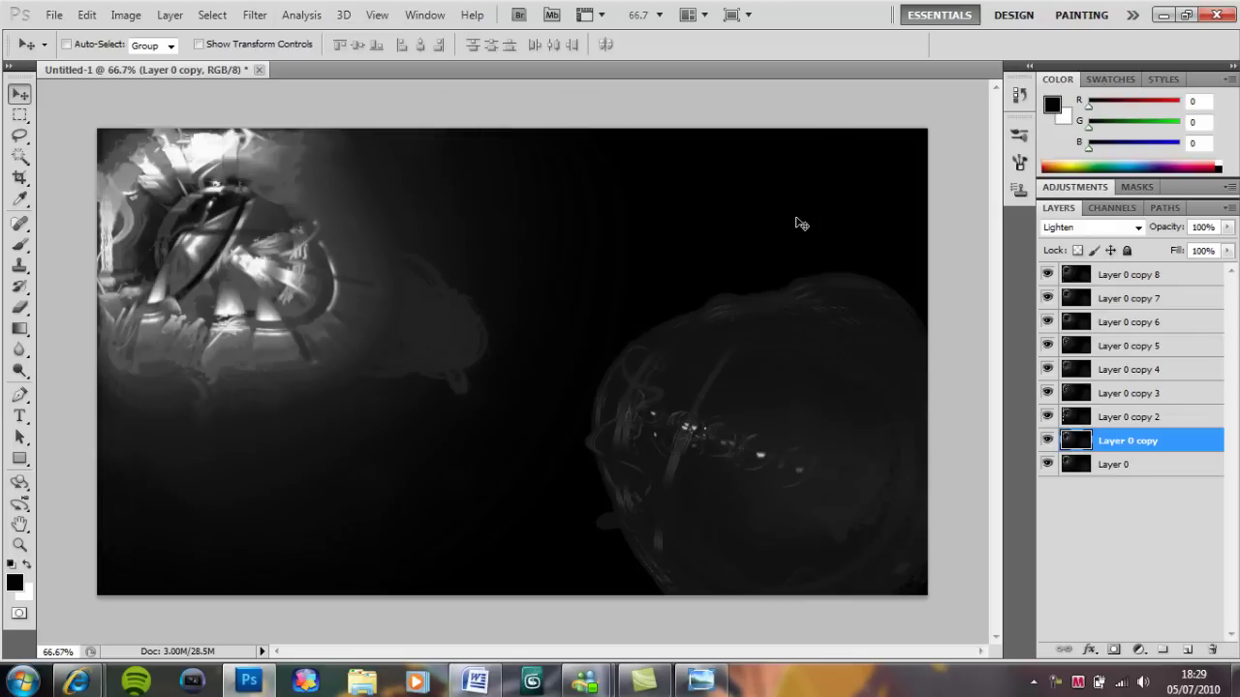
Apply the Twirl distortion to Layer 0 with an angle of -200°.
{"action": "left_click", "coordinate": [1136, 469]}
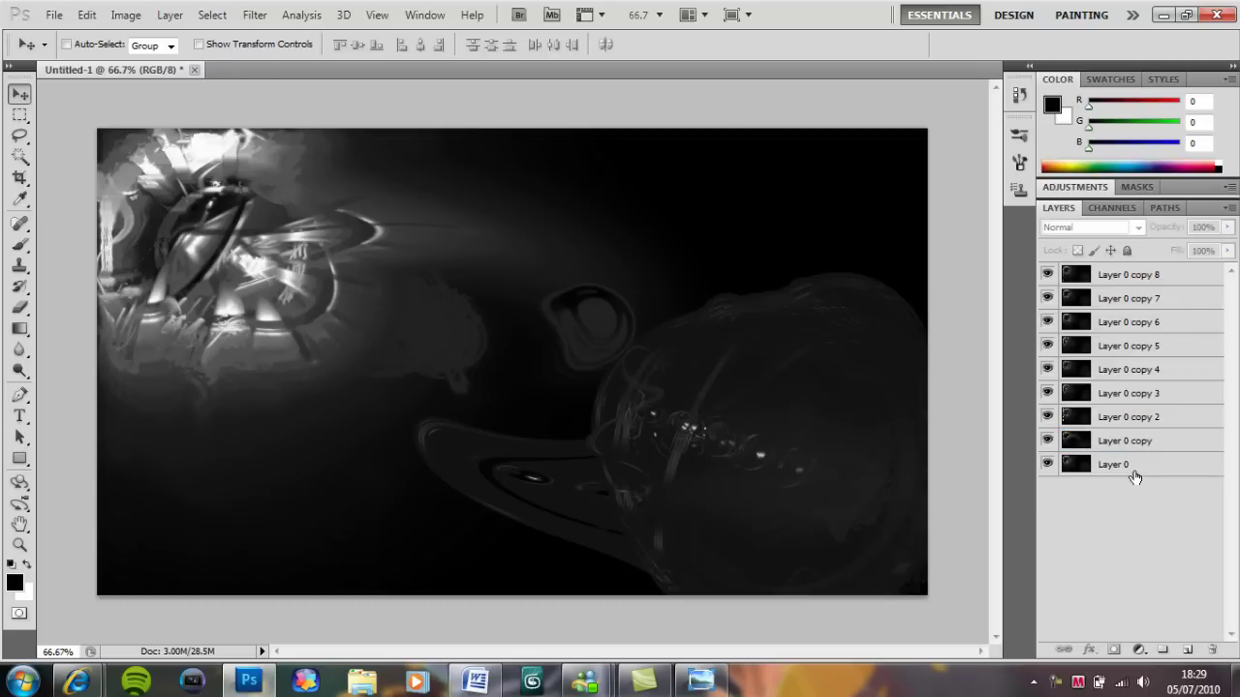
{"action": "left_click", "coordinate": [258, 13]}
{"action": "mouse_move", "coordinate": [393, 224]}
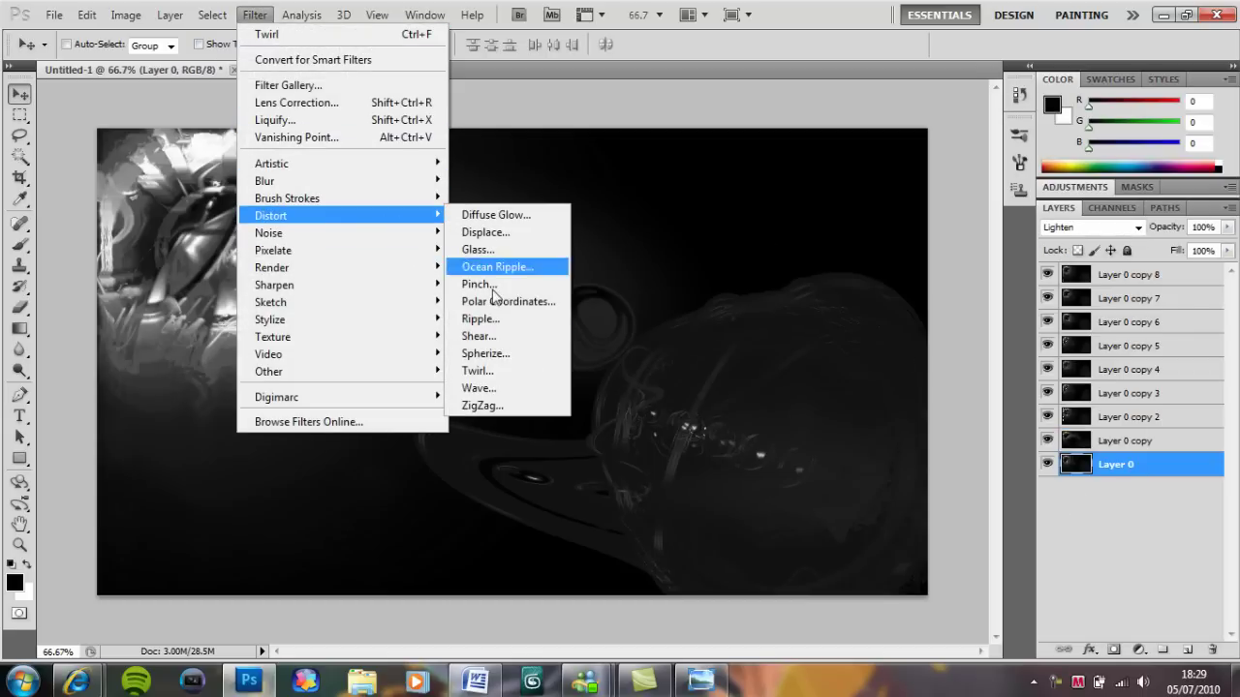
{"action": "left_click", "coordinate": [526, 373]}
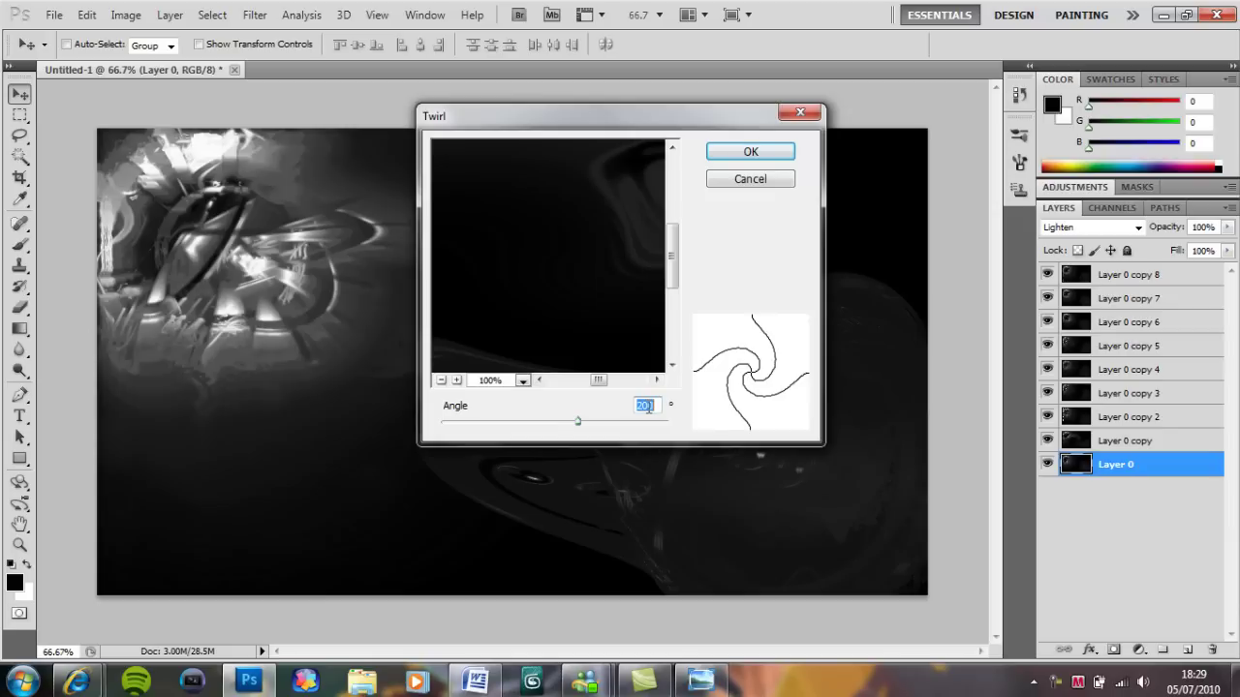
{"action": "type", "text": "-200"}
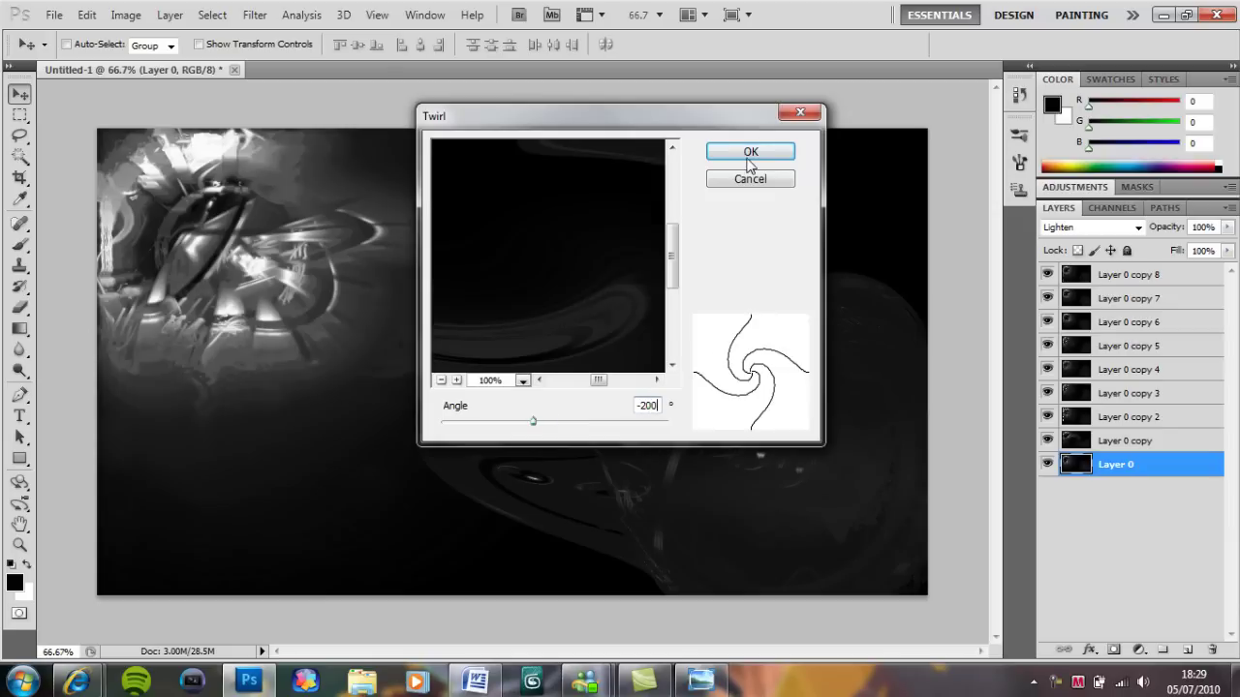
{"action": "left_click", "coordinate": [741, 152]}
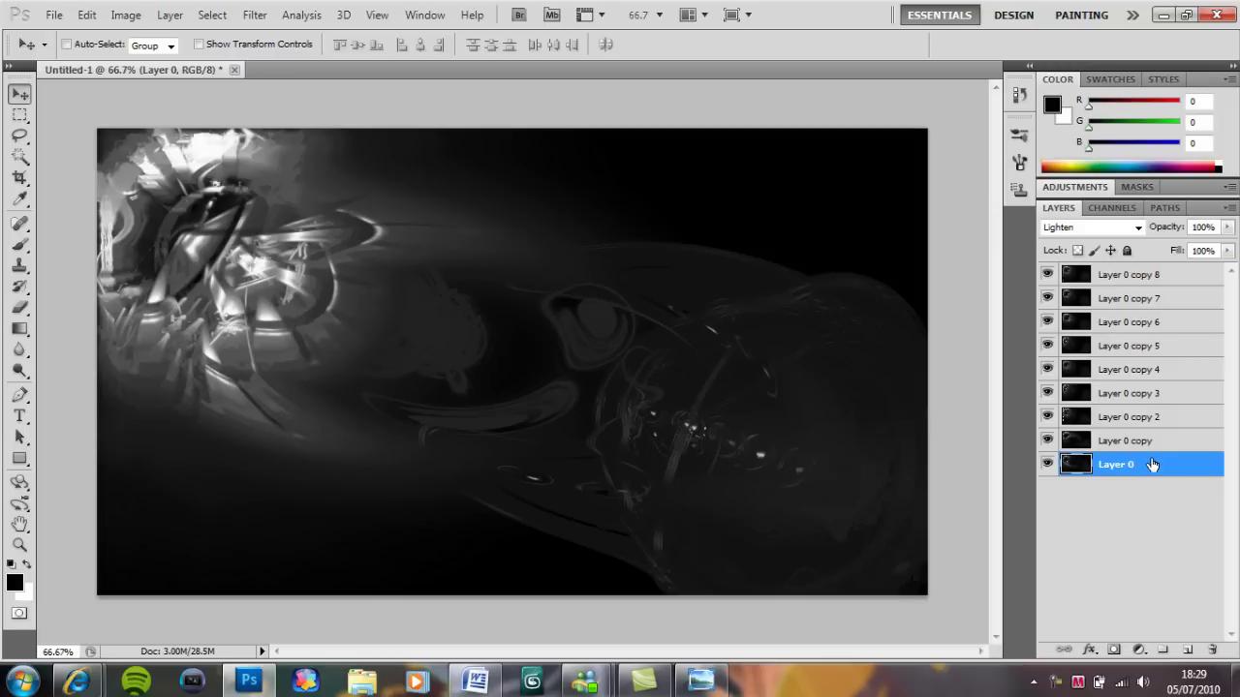
Merge all nine layers, from Layer 0 up to Layer 0 copy 8, into a single layer.
{"action": "left_click", "coordinate": [1165, 276], "text": "shift"}
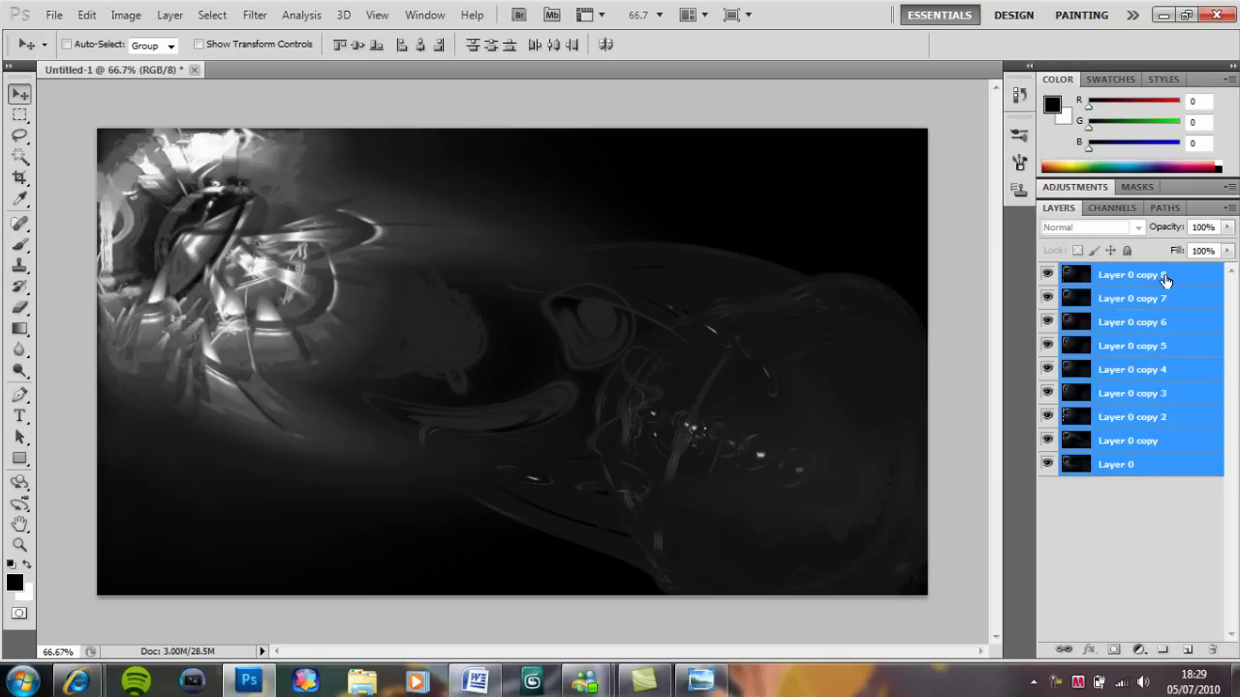
{"action": "key", "text": "ctrl+e"}
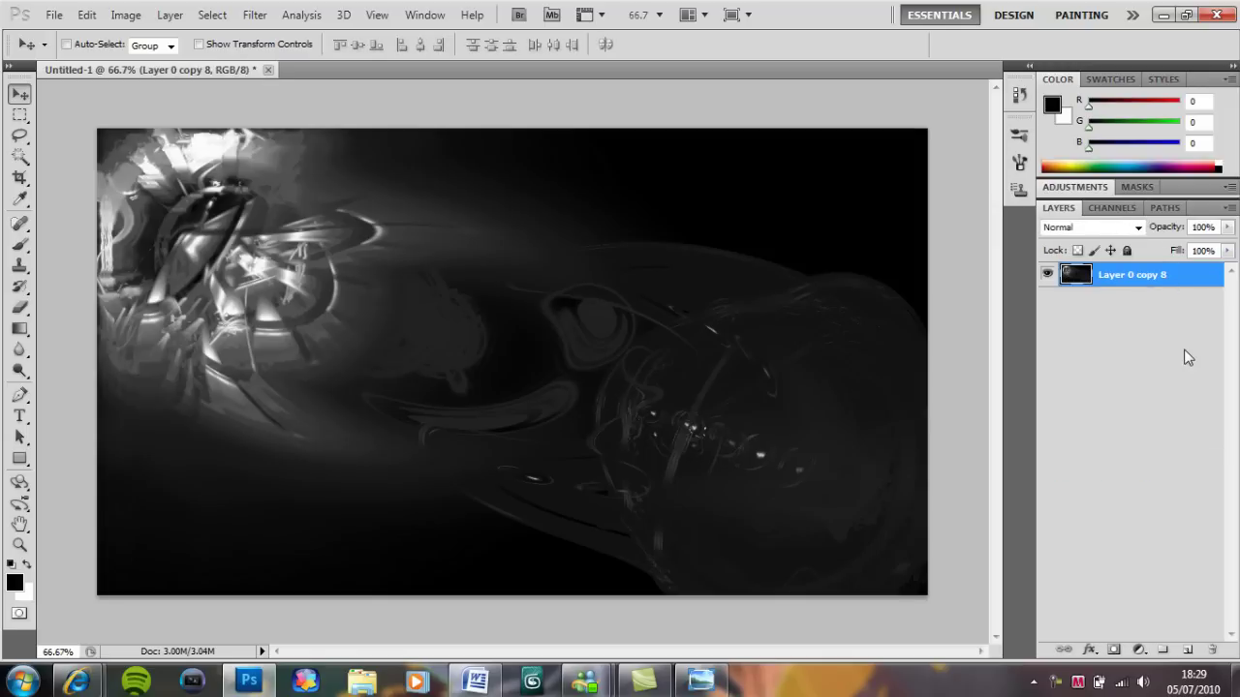
{"action": "left_click", "coordinate": [1183, 353]}
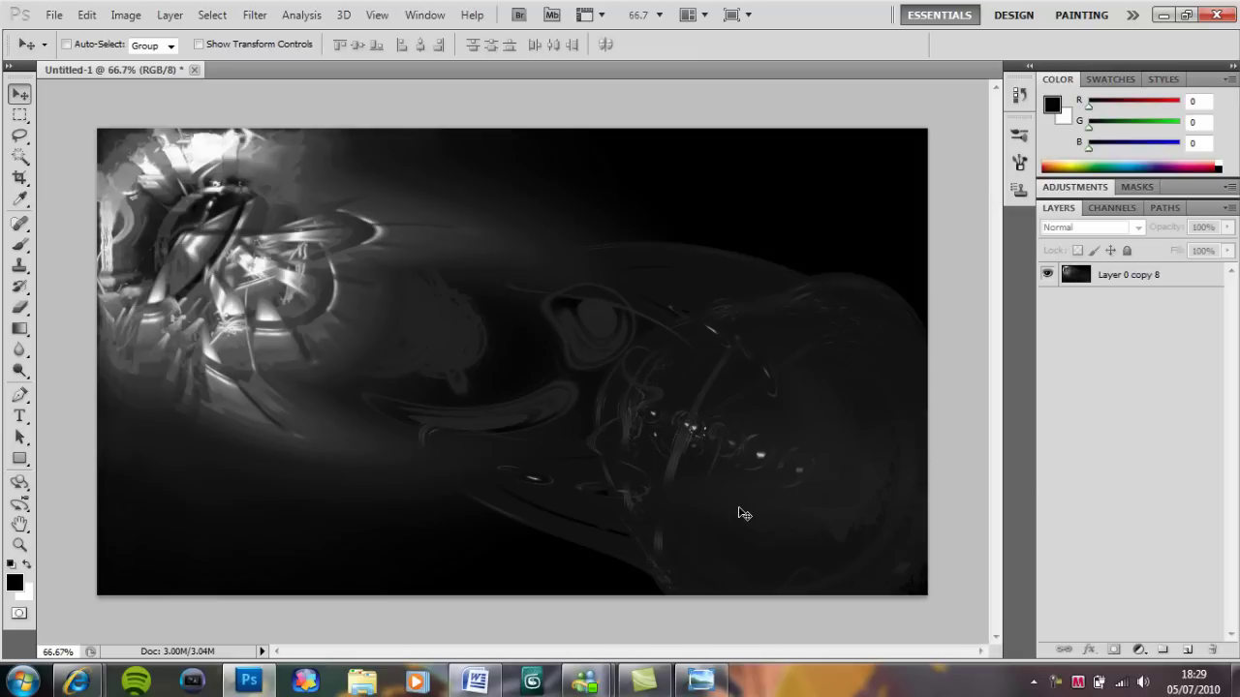
Colorize the merged layer teal using Hue/Saturation with hue 178, saturation 42 and a slightly raised lightness.
{"action": "left_click", "coordinate": [1167, 273]}
{"action": "key", "text": "ctrl+u"}
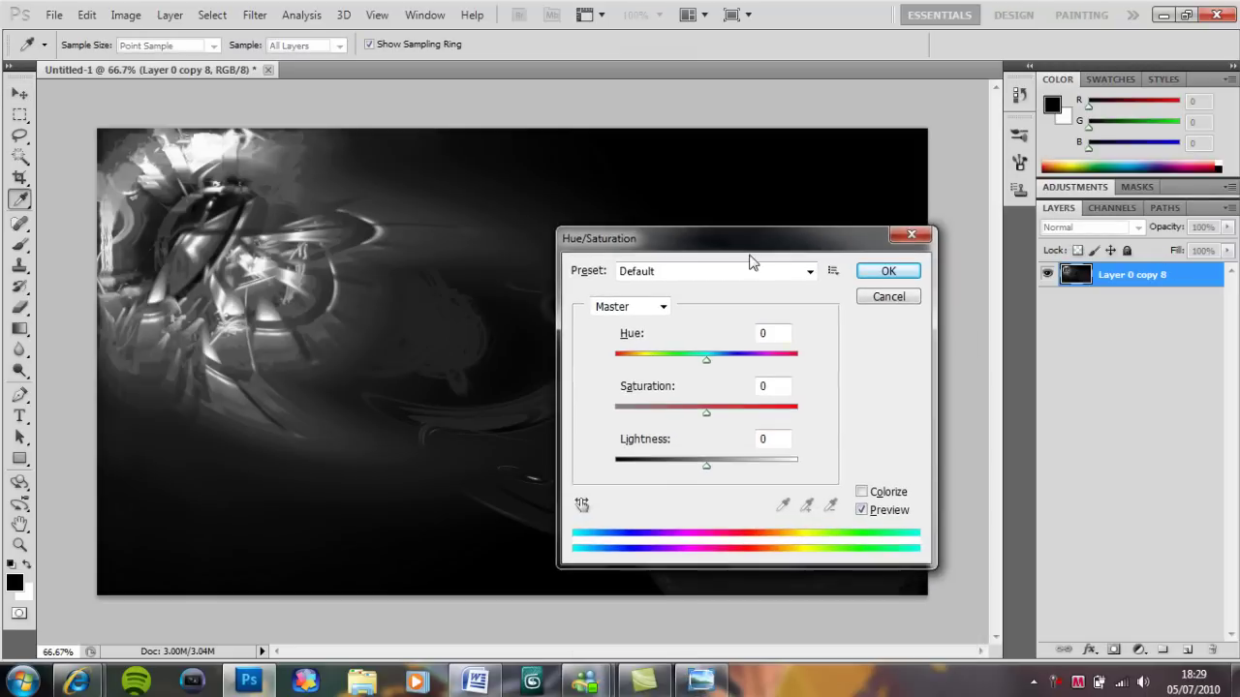
{"action": "left_click", "coordinate": [861, 493]}
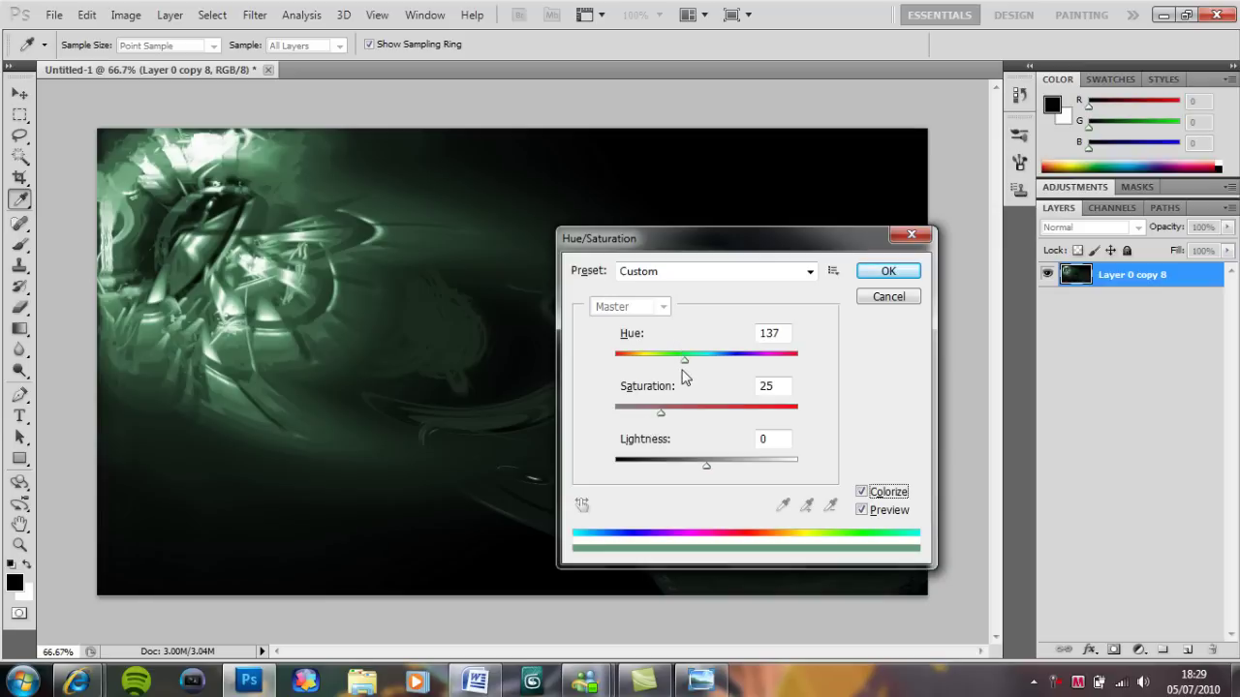
{"action": "mouse_move", "coordinate": [682, 365]}
{"action": "left_mouse_down"}
{"action": "mouse_move", "coordinate": [729, 361]}
{"action": "mouse_move", "coordinate": [705, 357]}
{"action": "left_mouse_up"}
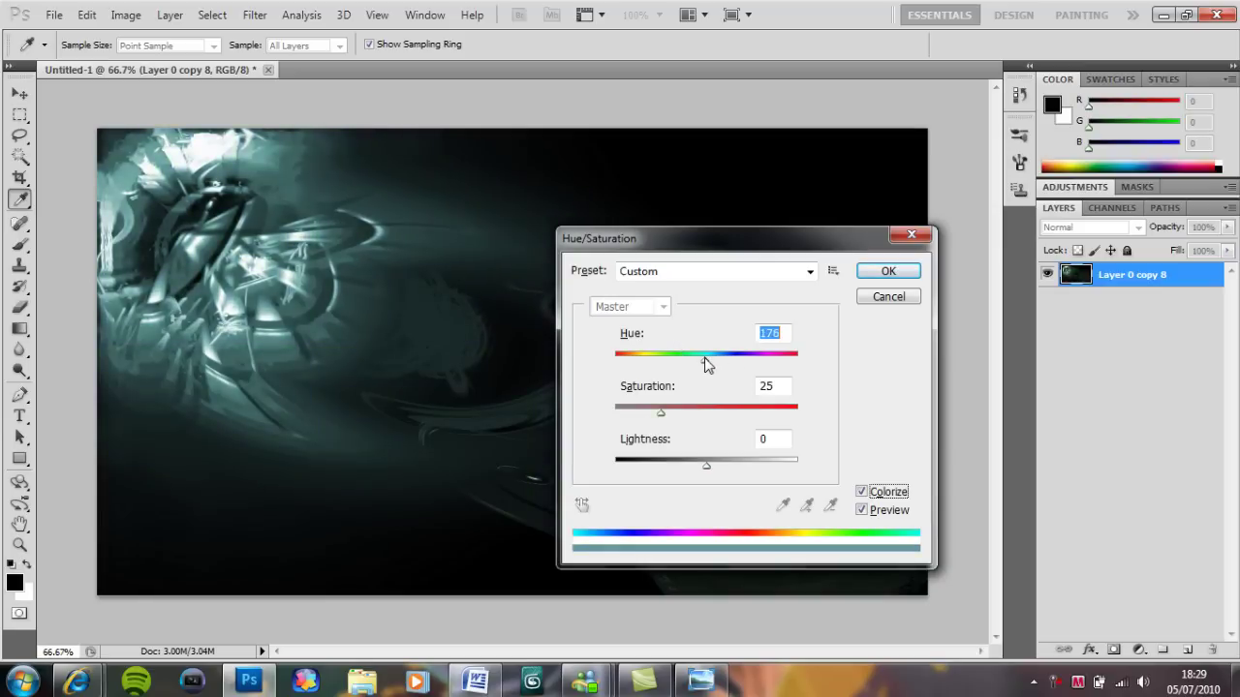
{"action": "left_click_drag", "start_coordinate": [662, 413], "coordinate": [690, 418]}
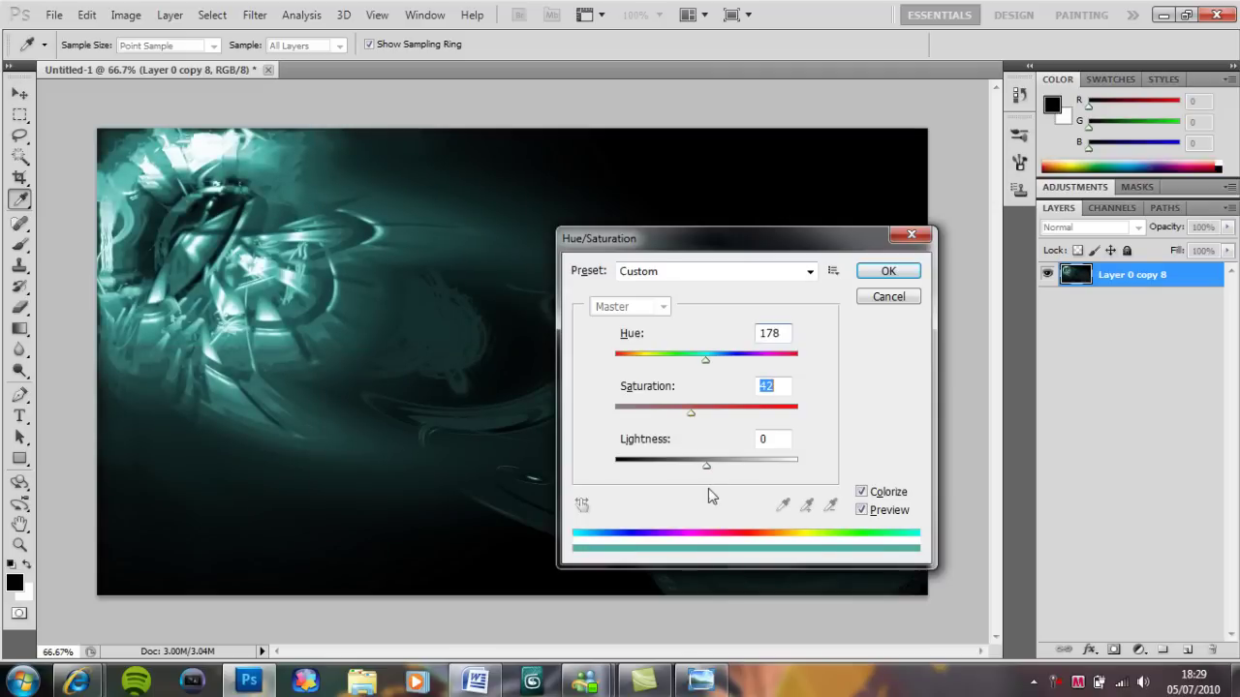
{"action": "left_click_drag", "start_coordinate": [707, 466], "coordinate": [715, 471]}
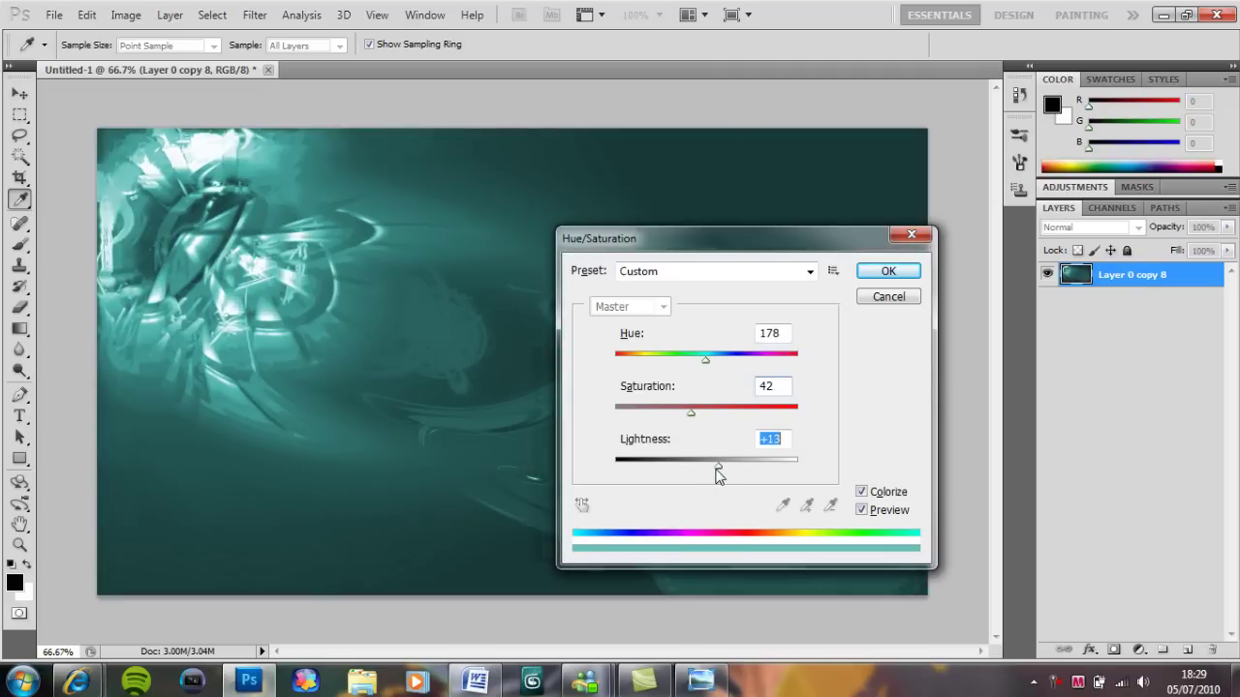
{"action": "left_click", "coordinate": [896, 272]}
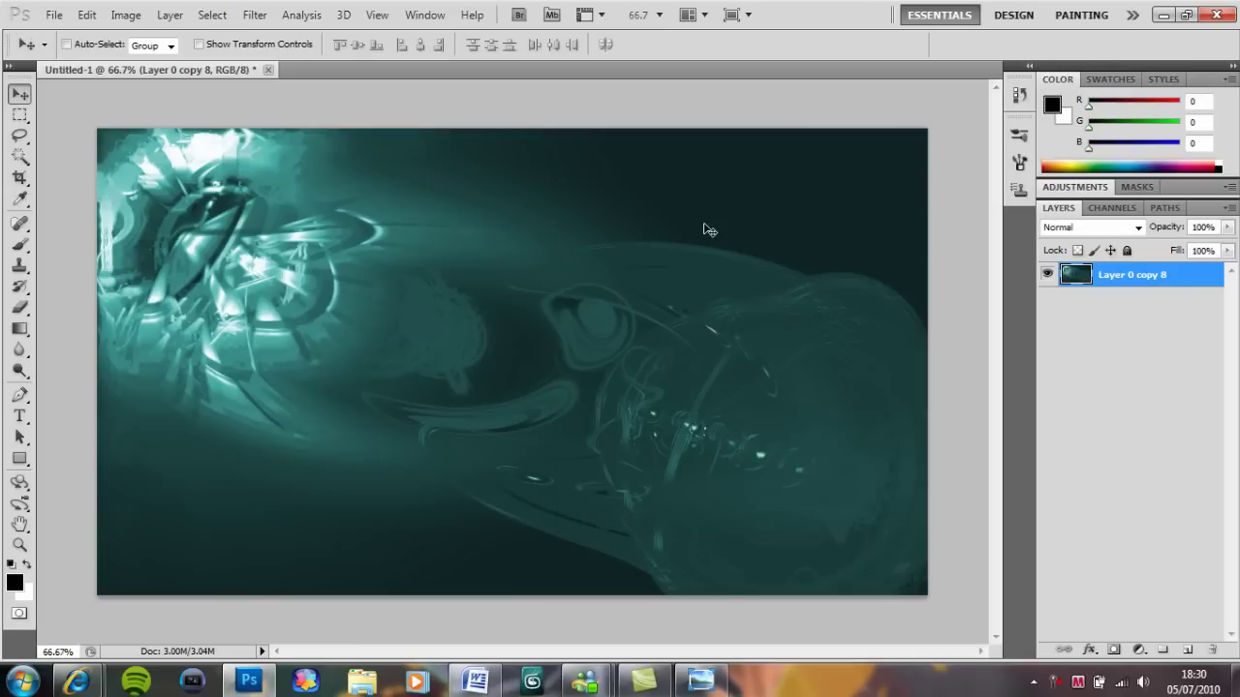
Adjust the merged layer's Brightness/Contrast to brightness 23 and contrast 57.
{"action": "left_click", "coordinate": [115, 21]}
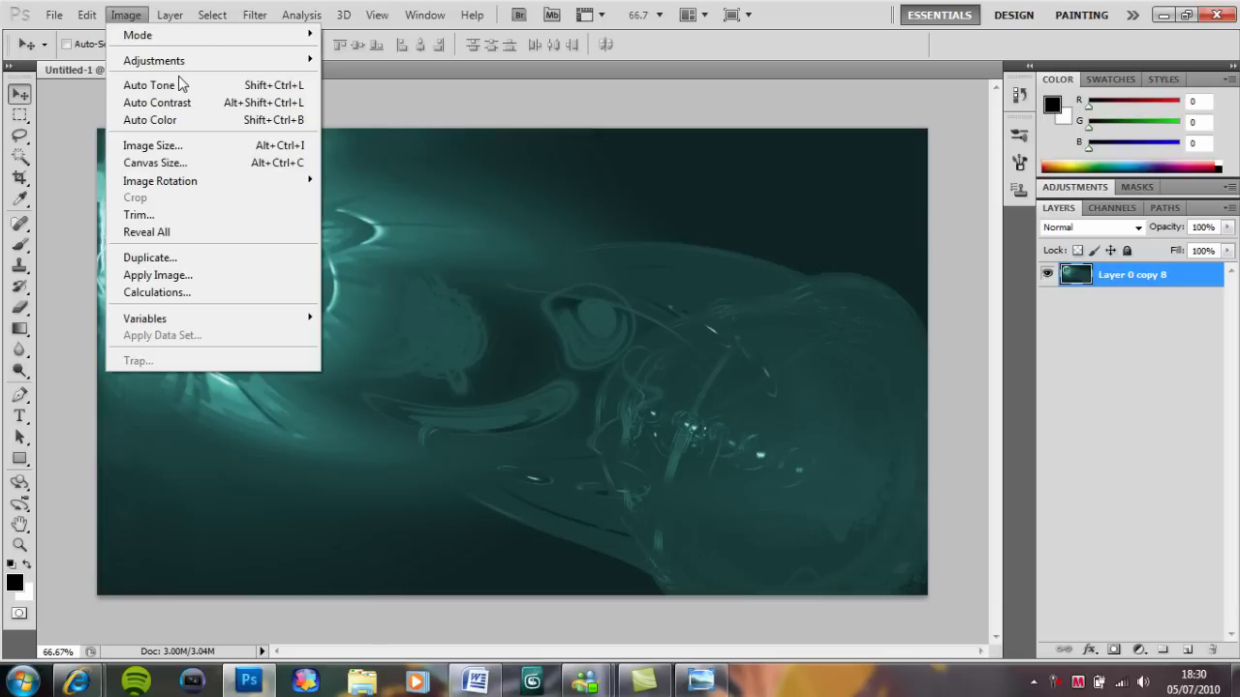
{"action": "mouse_move", "coordinate": [179, 64]}
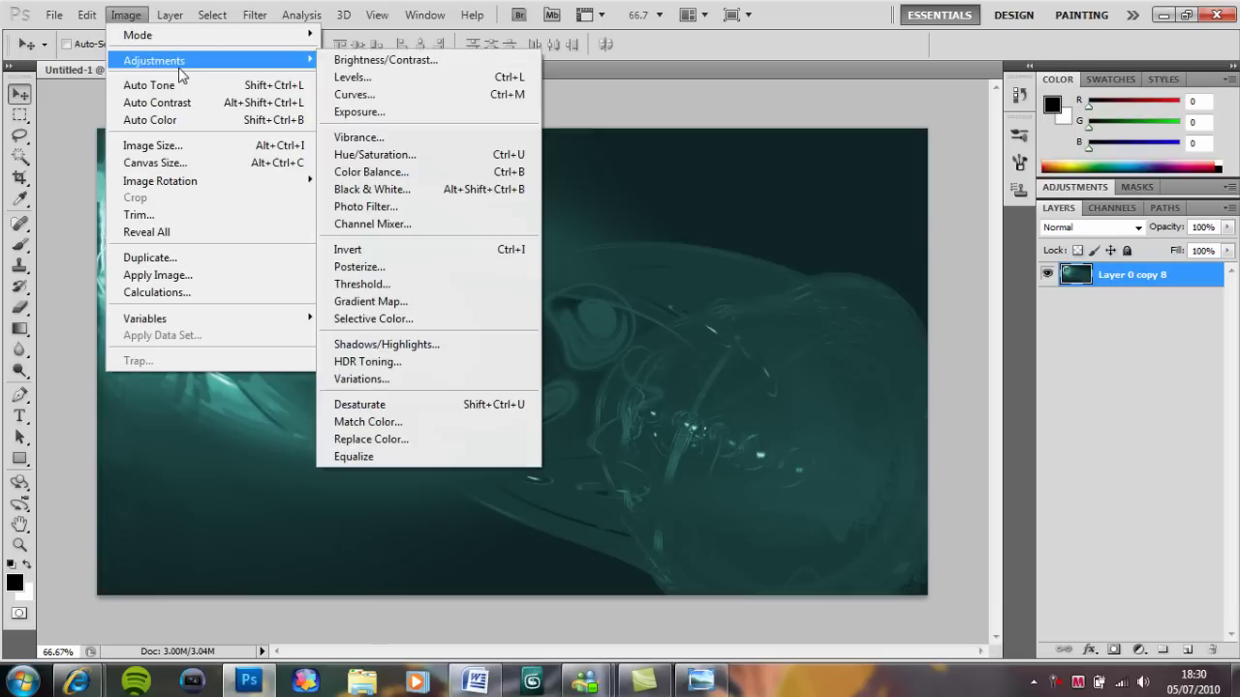
{"action": "left_click", "coordinate": [442, 63]}
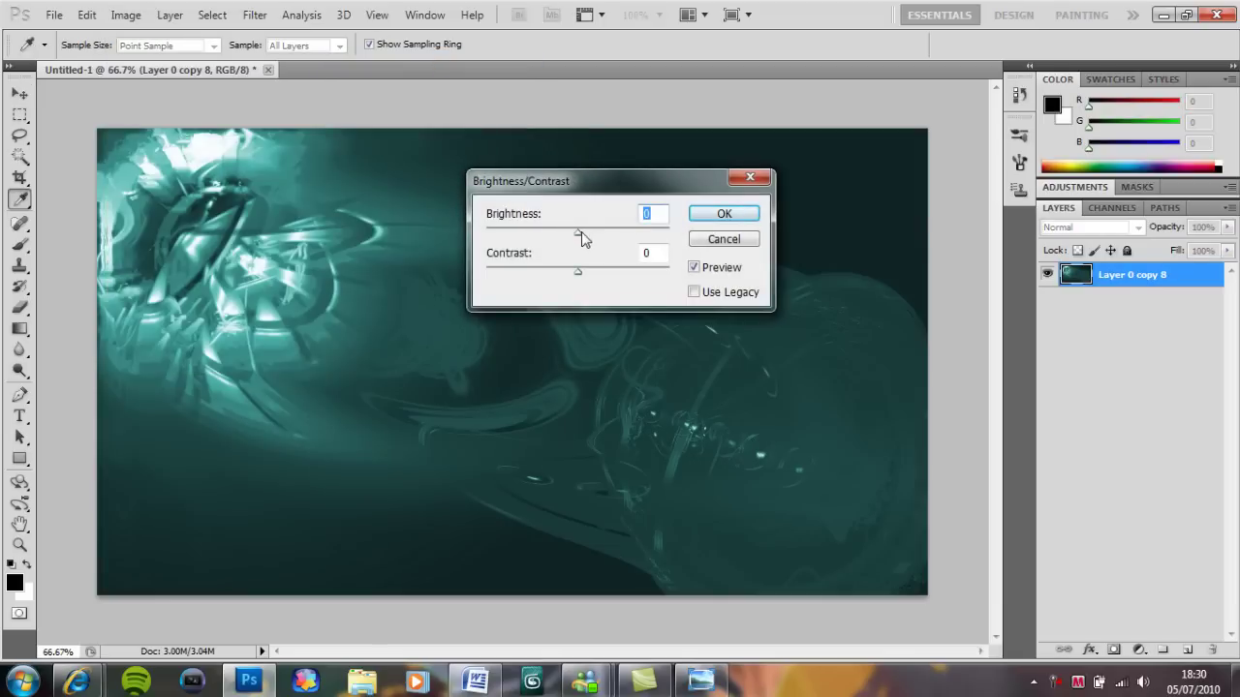
{"action": "left_click_drag", "start_coordinate": [584, 232], "coordinate": [630, 279]}
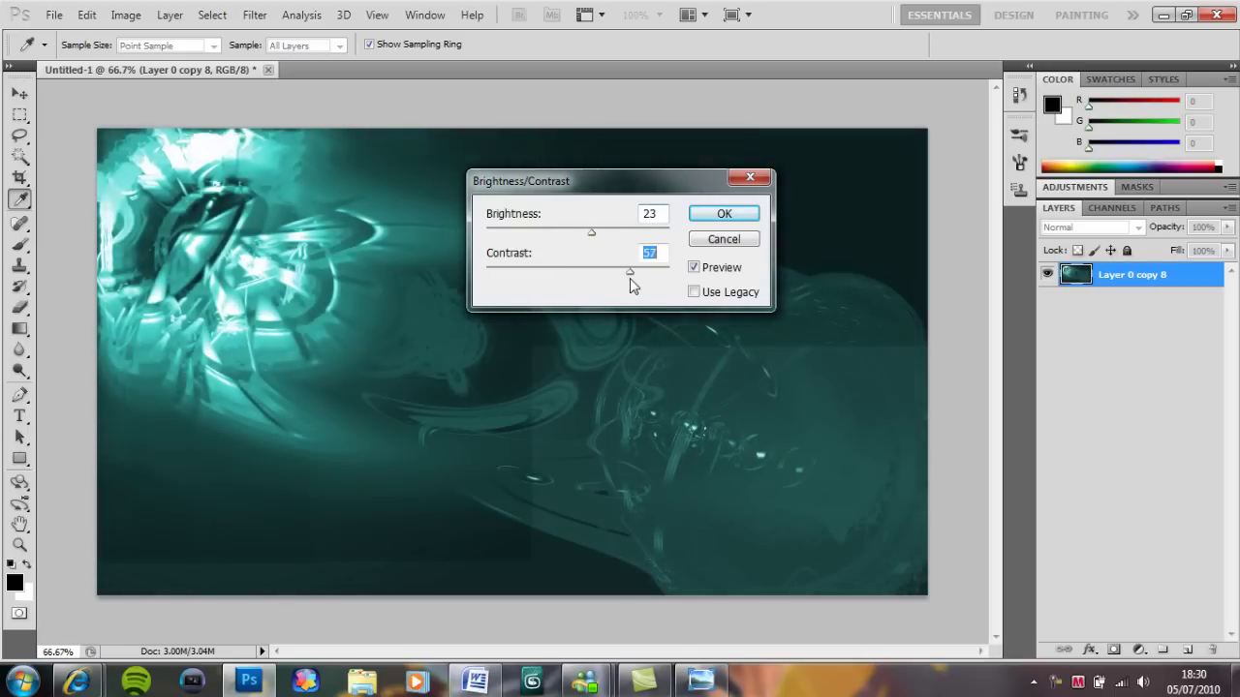
{"action": "left_click", "coordinate": [724, 215]}
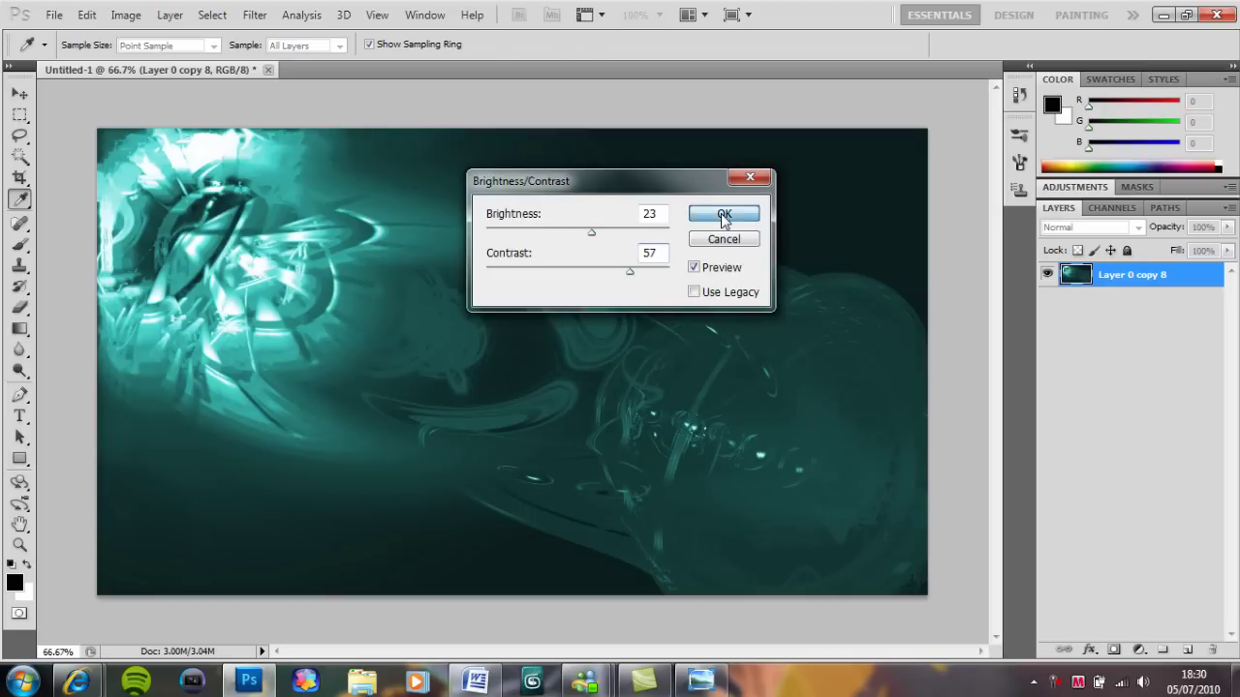
Add a new layer above the artwork and use Apply Image on it with the Merged source, Multiply blending and 100% opacity.
{"action": "left_click", "coordinate": [1108, 403]}
{"action": "left_click", "coordinate": [1188, 650]}
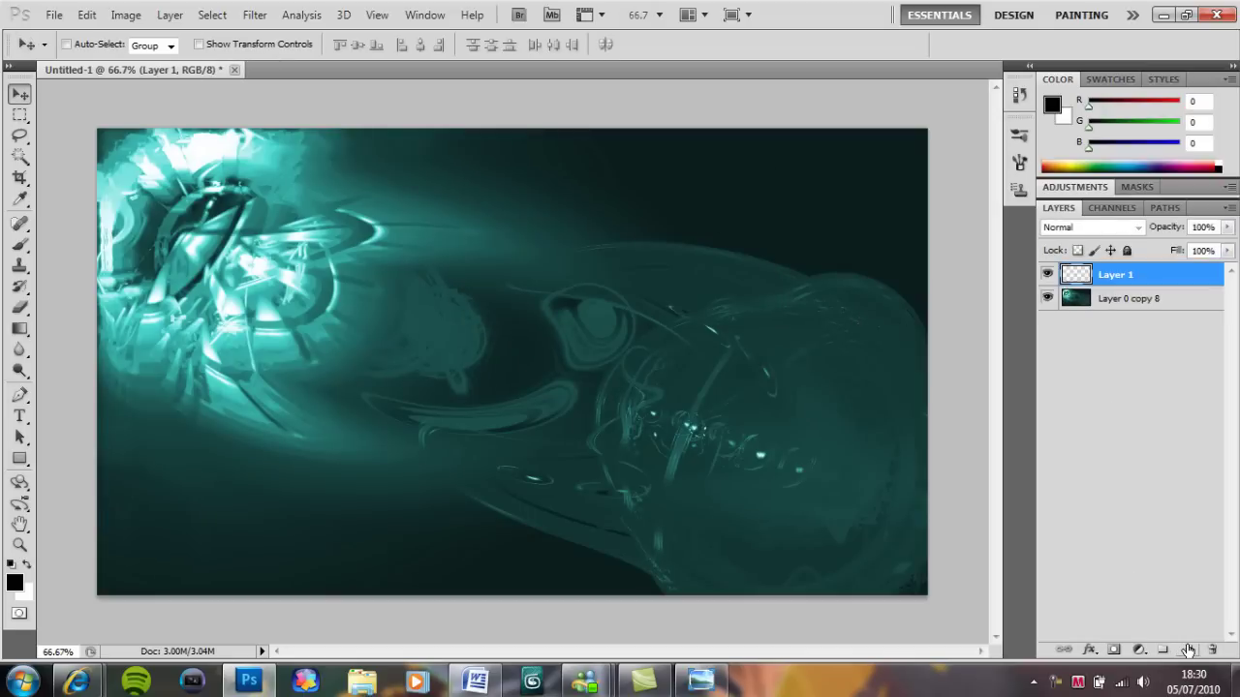
{"action": "left_click", "coordinate": [126, 15]}
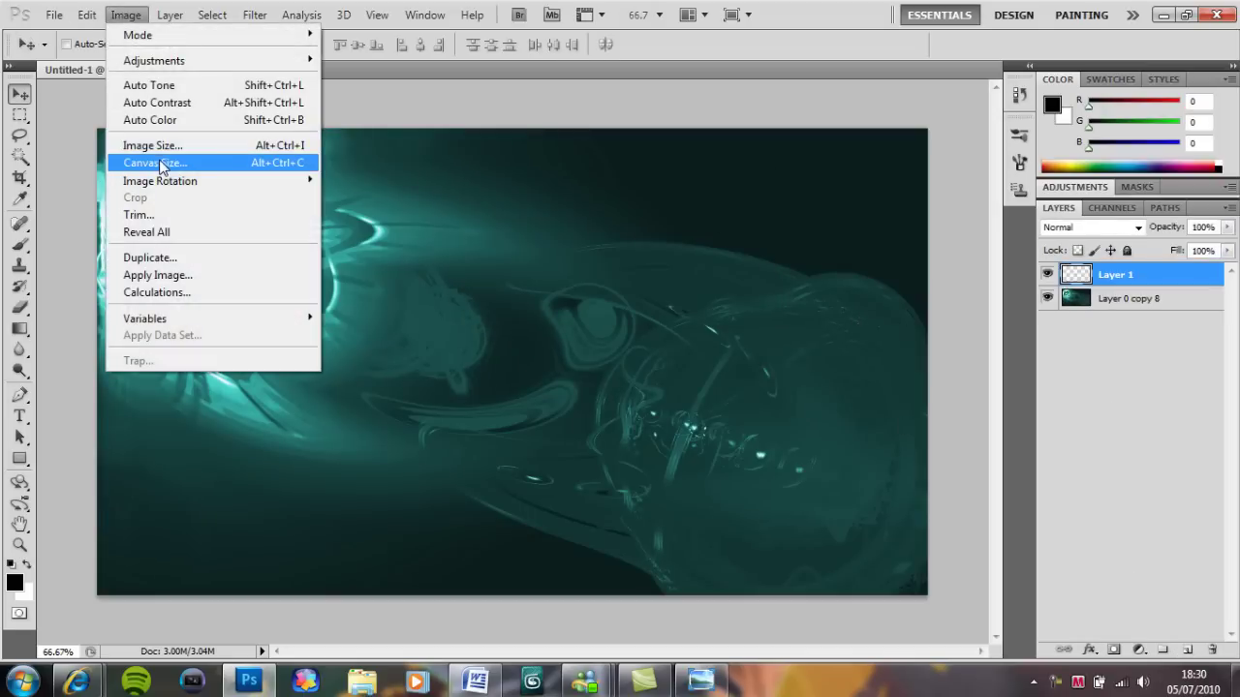
{"action": "left_click", "coordinate": [155, 277]}
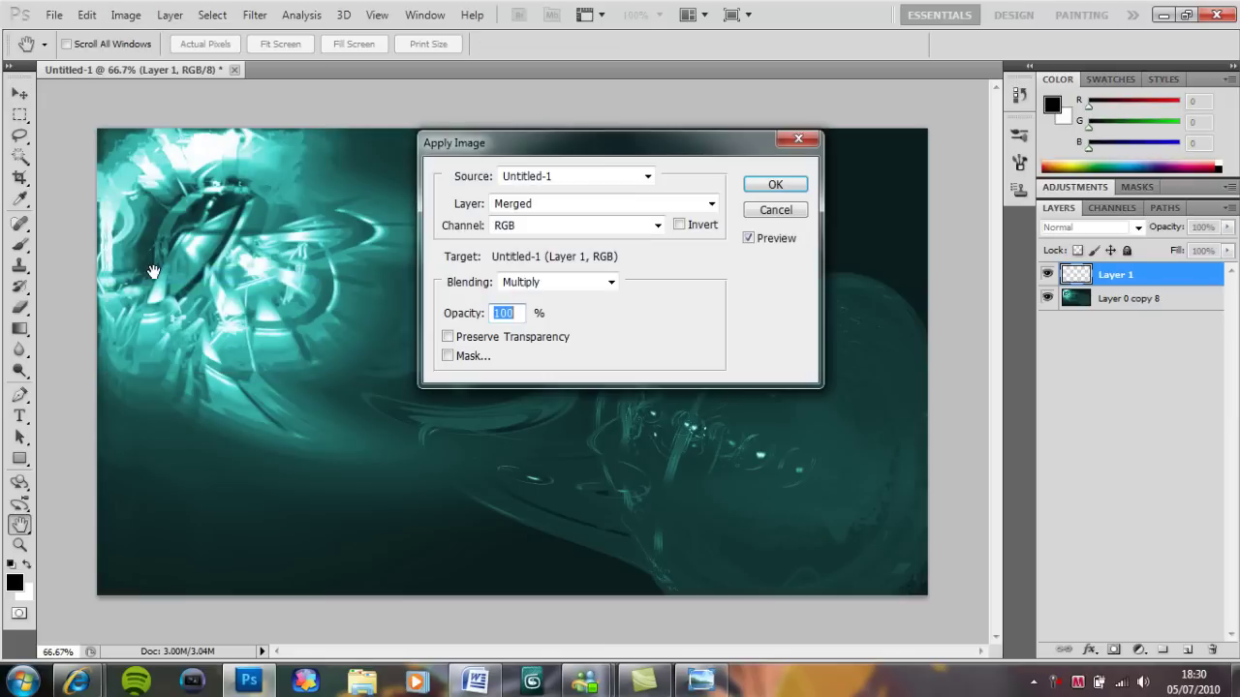
{"action": "left_click", "coordinate": [772, 184]}
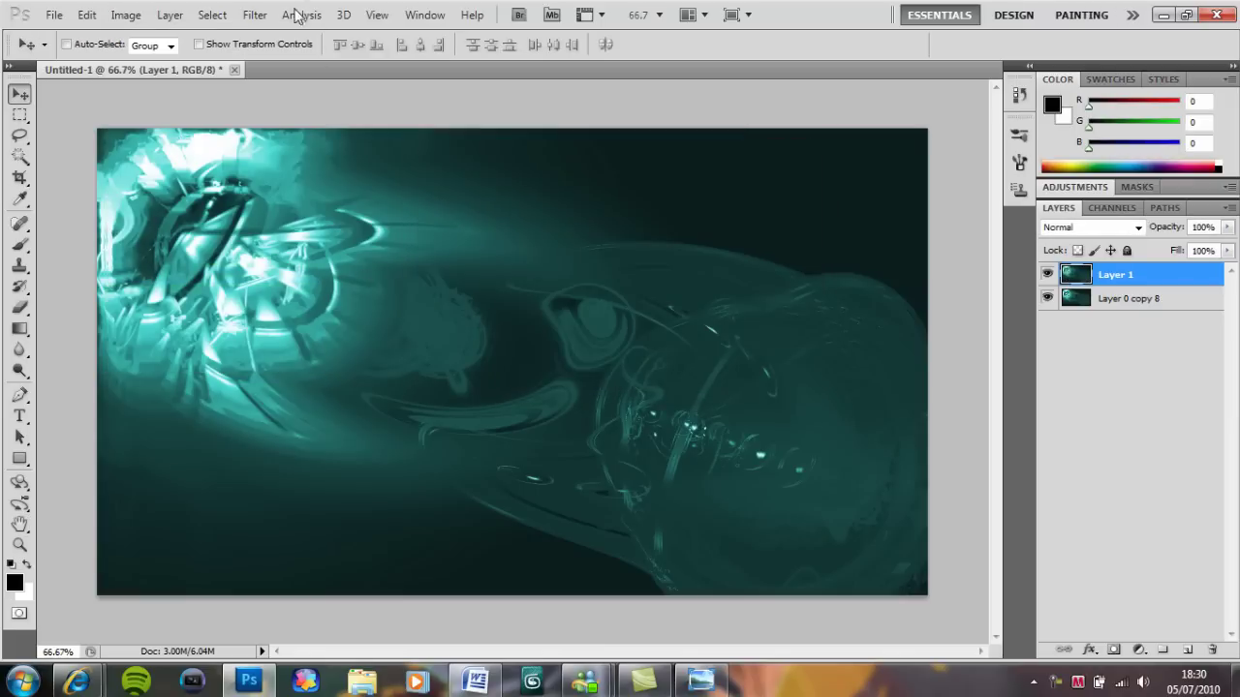
Apply a Gaussian Blur with a 3.0-pixel radius to Layer 1.
{"action": "left_click", "coordinate": [270, 19]}
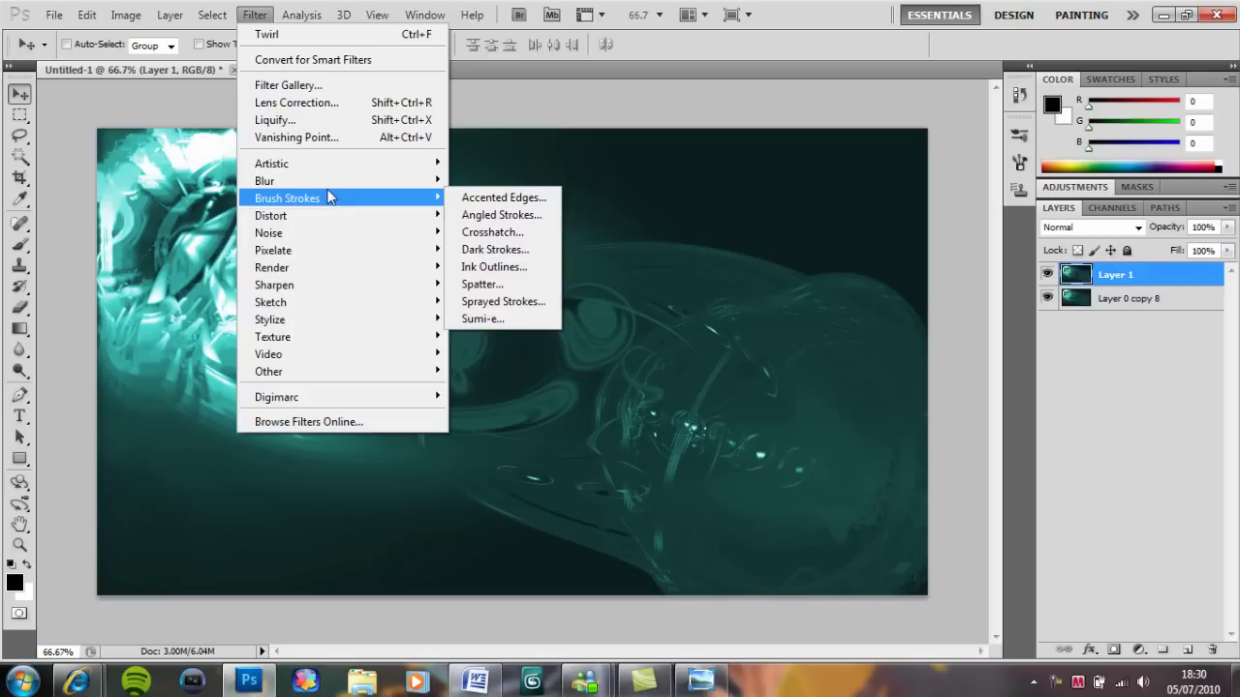
{"action": "mouse_move", "coordinate": [329, 194]}
{"action": "left_click", "coordinate": [499, 248]}
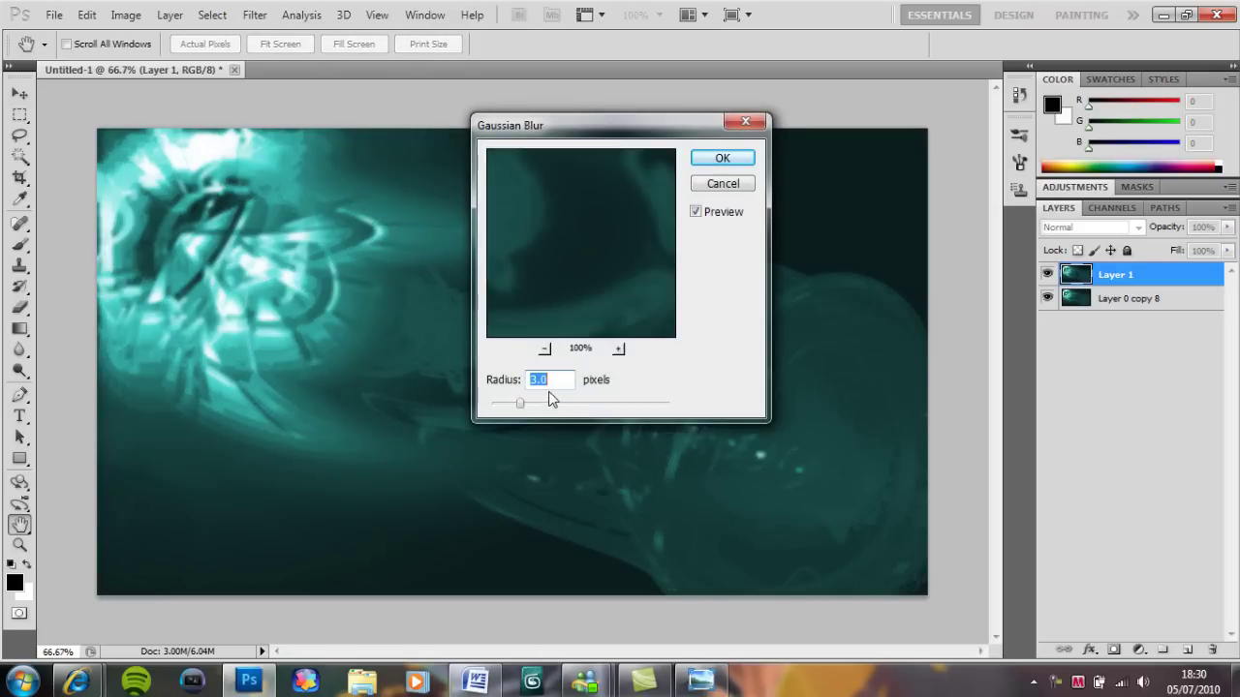
{"action": "left_click", "coordinate": [732, 162]}
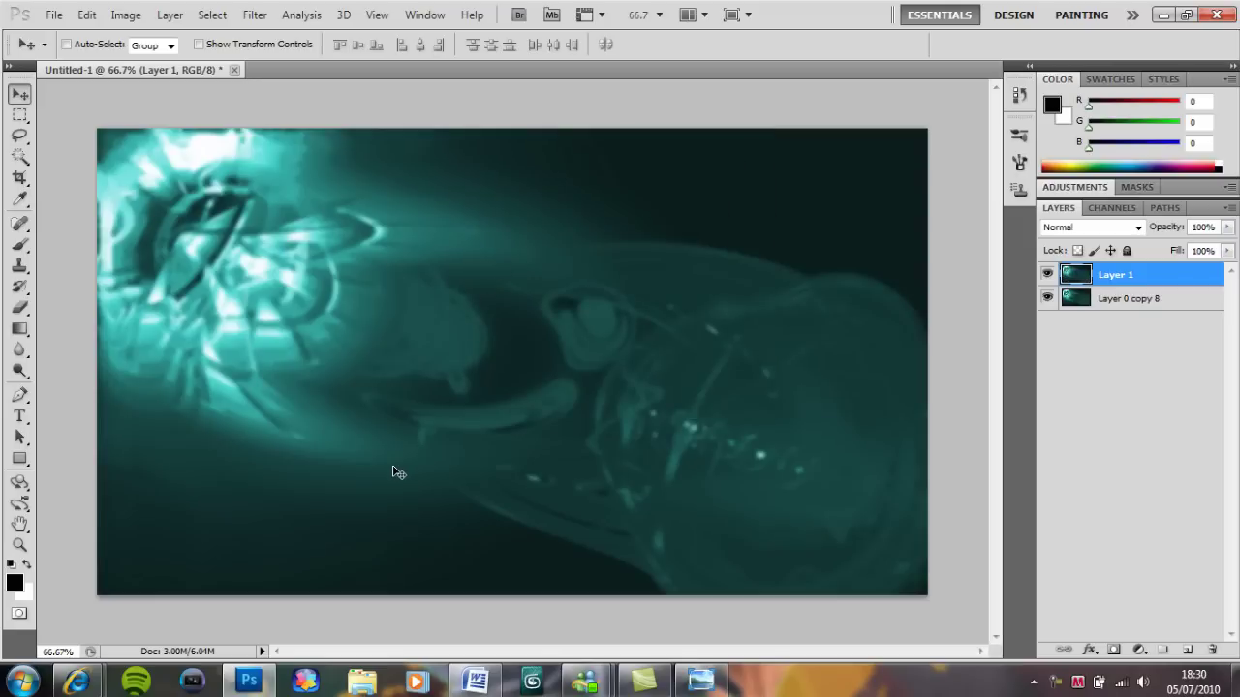
Fade the Gaussian Blur on Layer 1 using Soft Light mode at 100% opacity.
{"action": "left_click", "coordinate": [84, 15]}
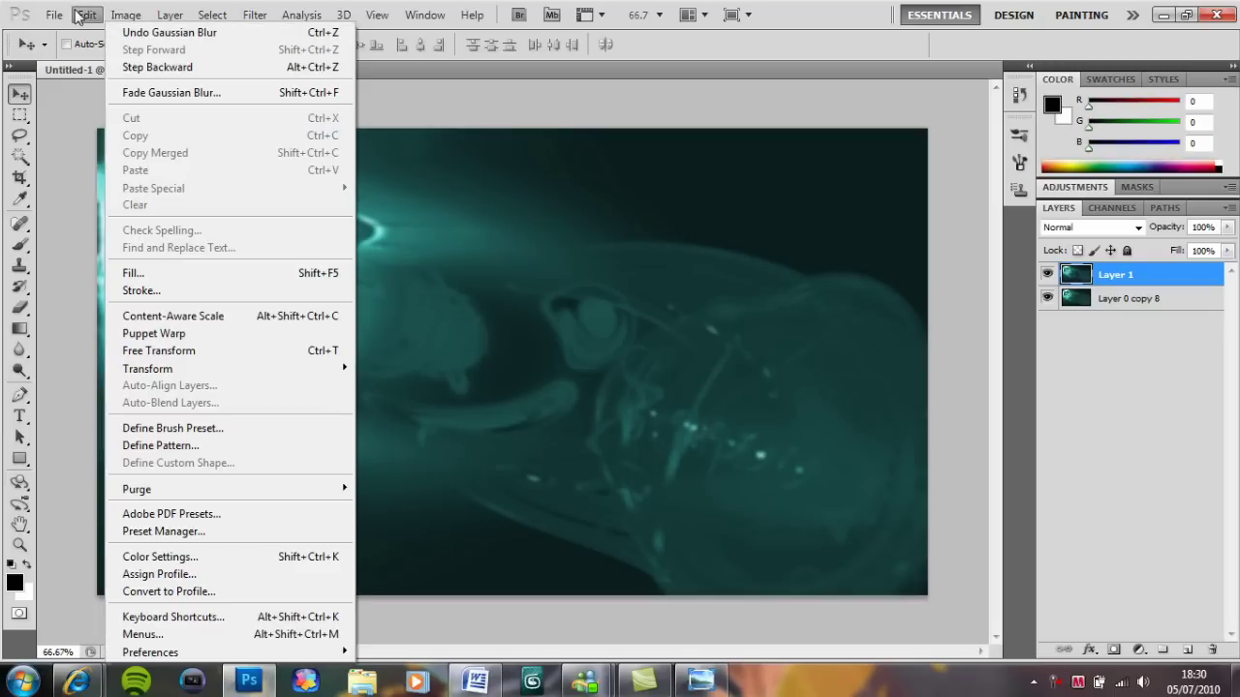
{"action": "left_click", "coordinate": [228, 94]}
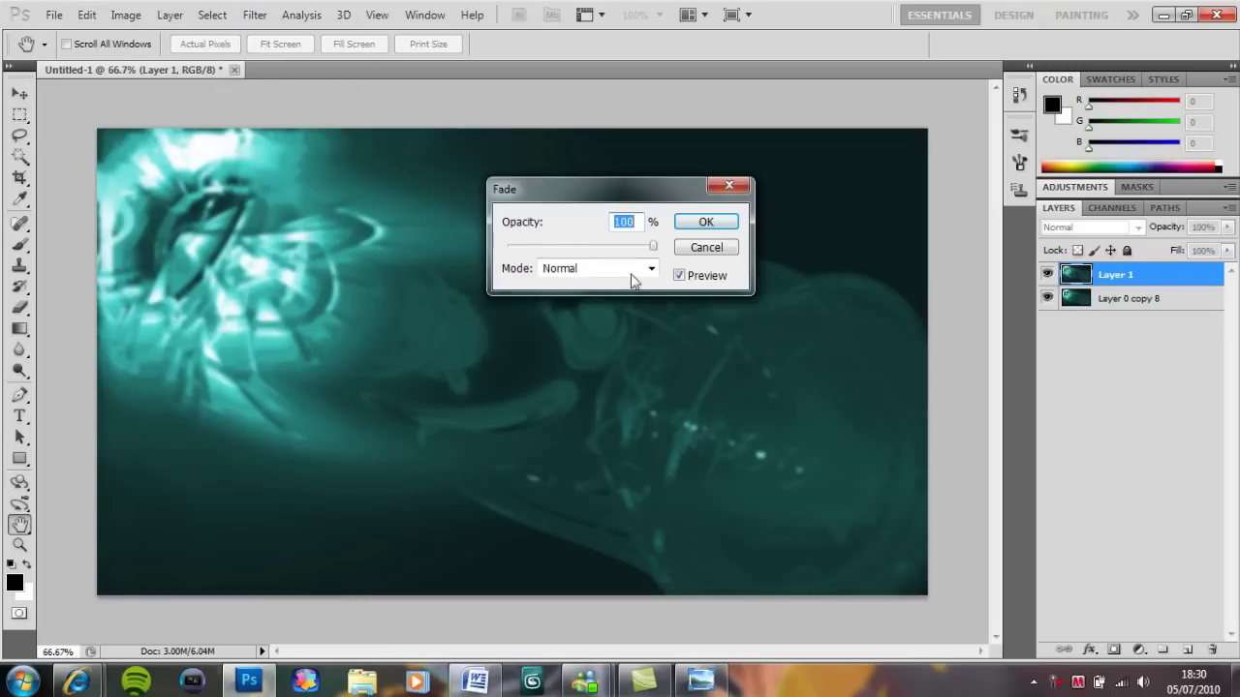
{"action": "left_click", "coordinate": [651, 273]}
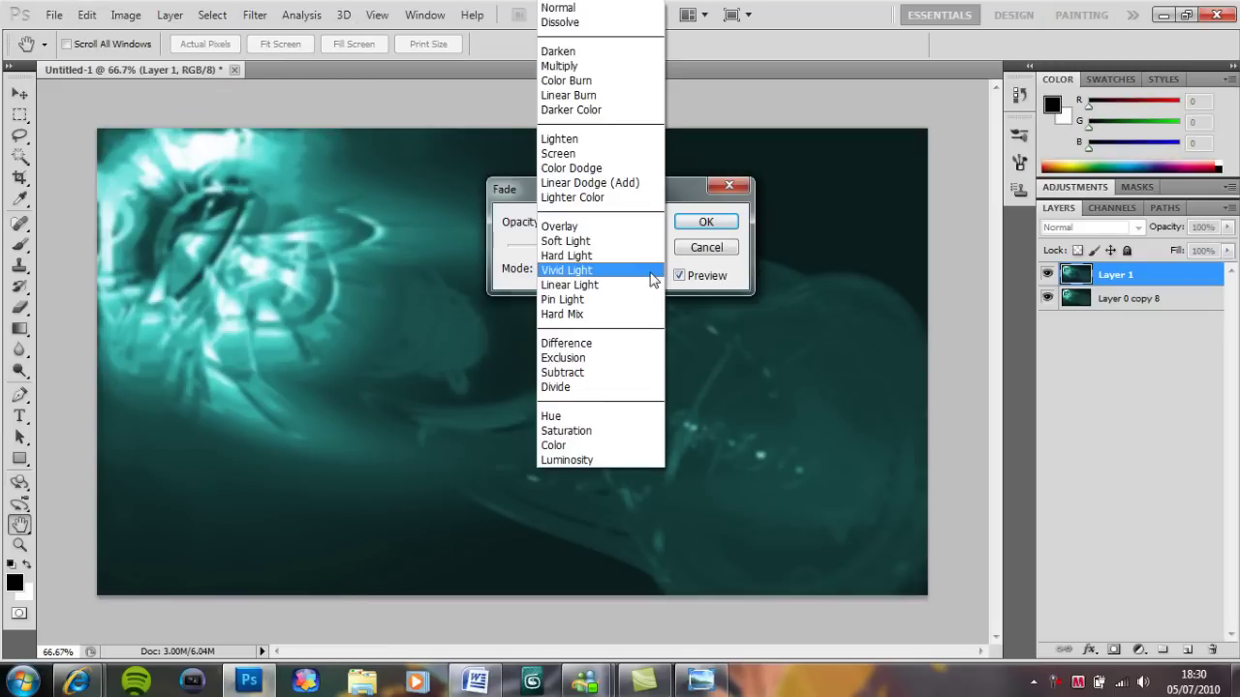
{"action": "left_click", "coordinate": [642, 241]}
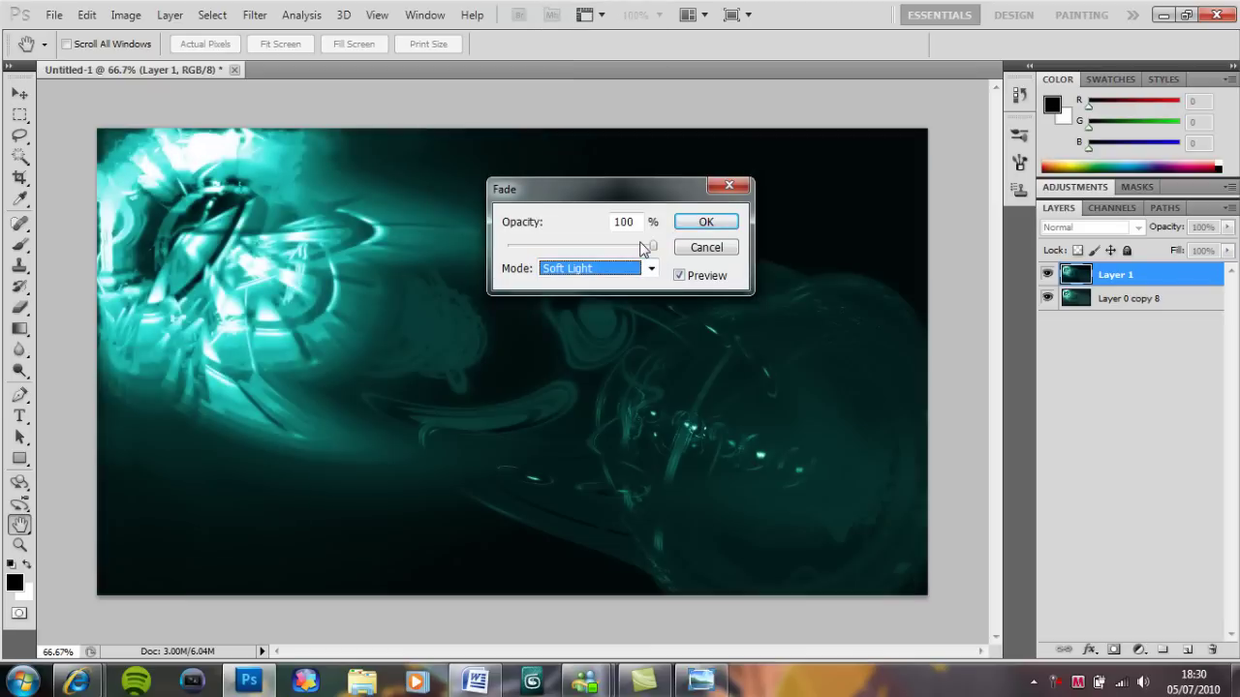
{"action": "left_click", "coordinate": [704, 219]}
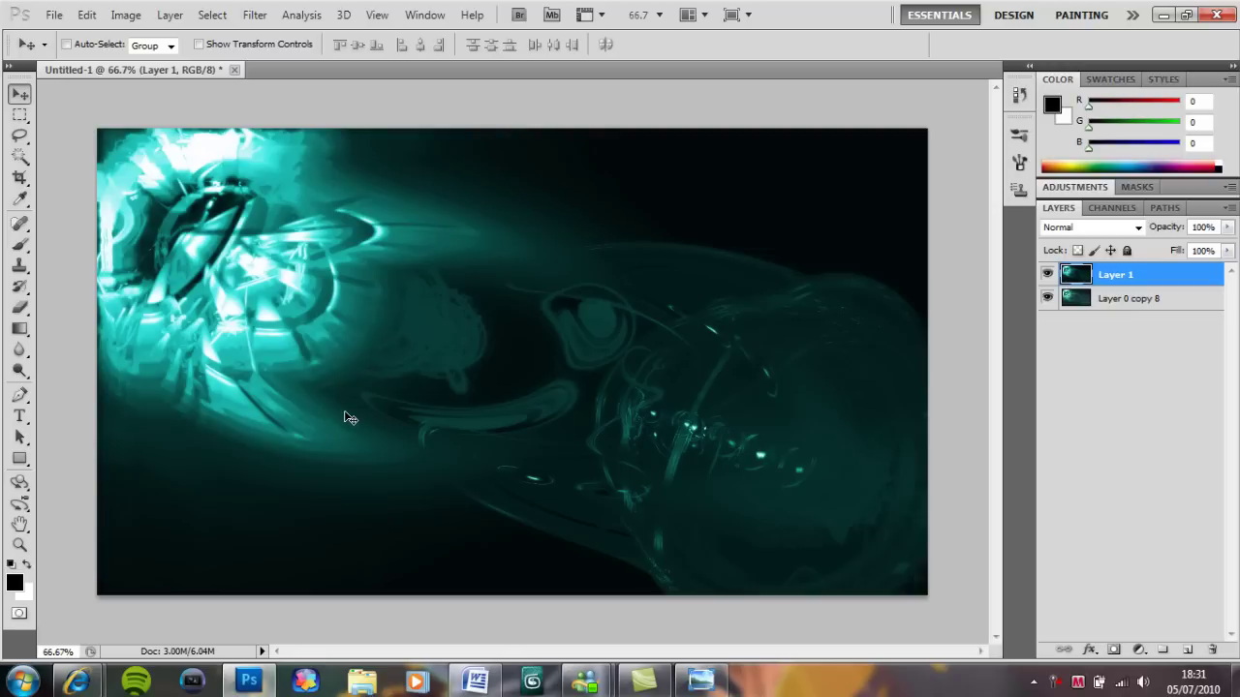
{"action": "right_click", "coordinate": [1063, 685]}
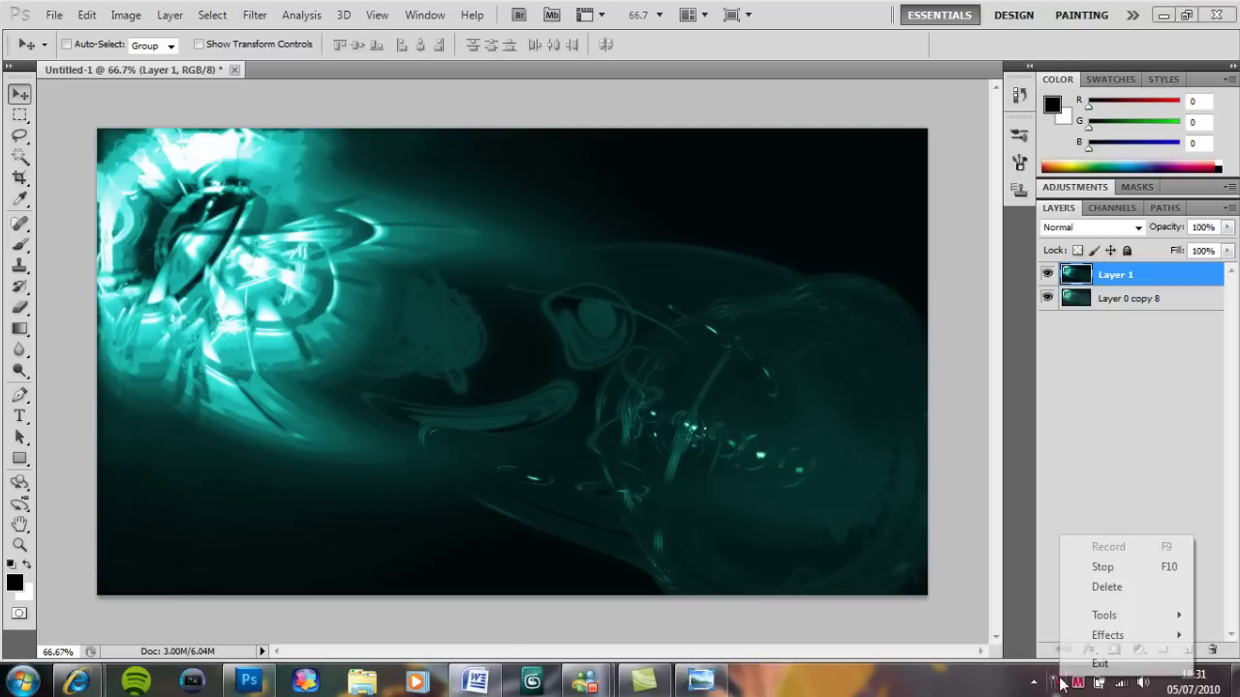